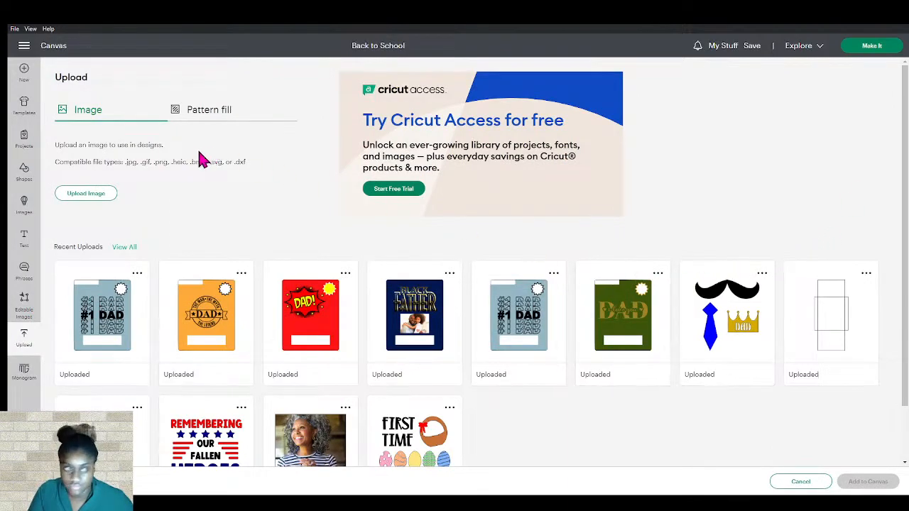
Search all uploaded images for "pencil" and add the single upright pencil to the canvas
{"action": "left_click", "coordinate": [127, 248]}
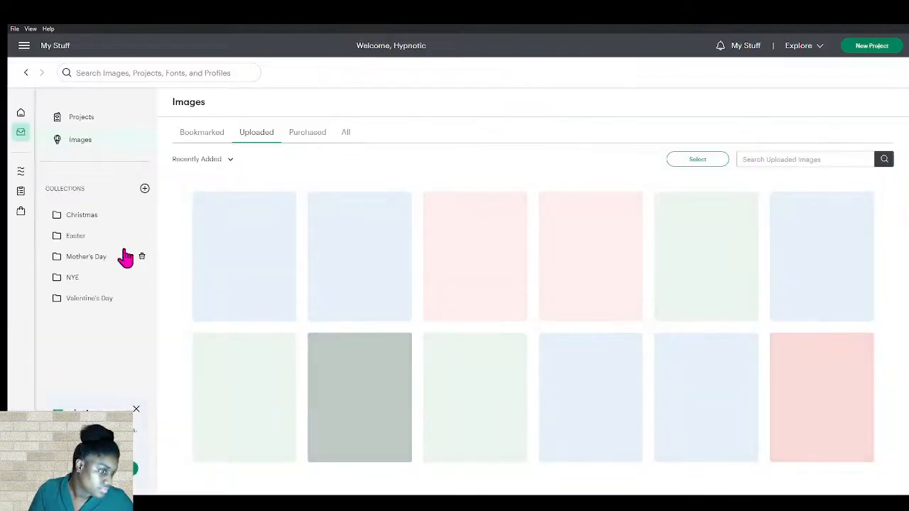
{"action": "left_click", "coordinate": [765, 159]}
{"action": "type", "text": "pencil"}
{"action": "key", "text": "Return"}
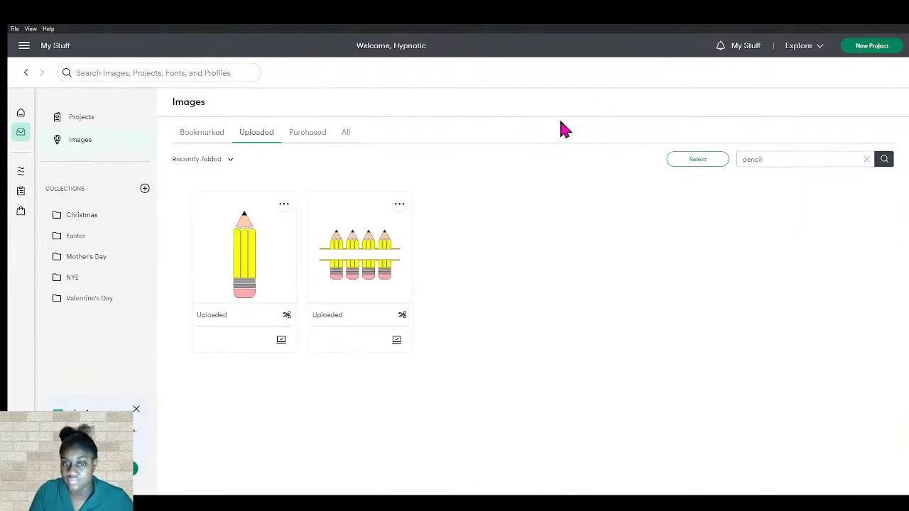
{"action": "left_click", "coordinate": [239, 287]}
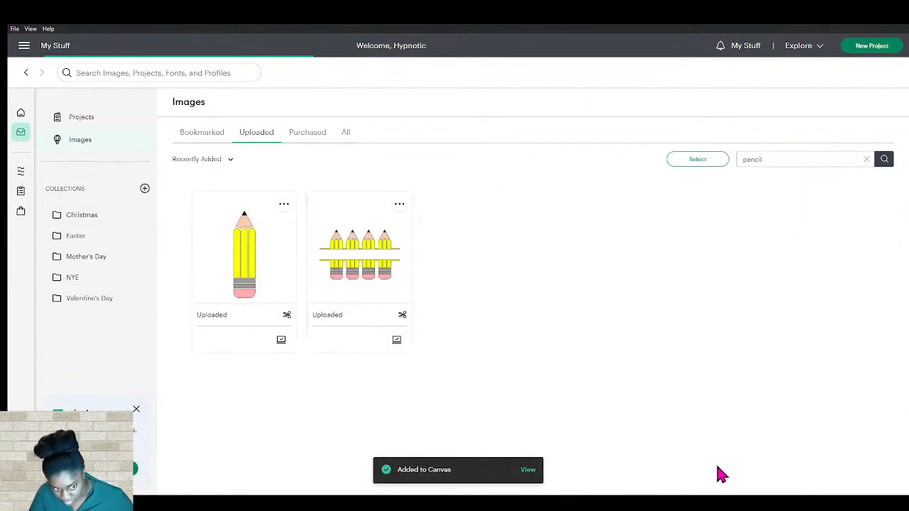
{"action": "left_click", "coordinate": [526, 474]}
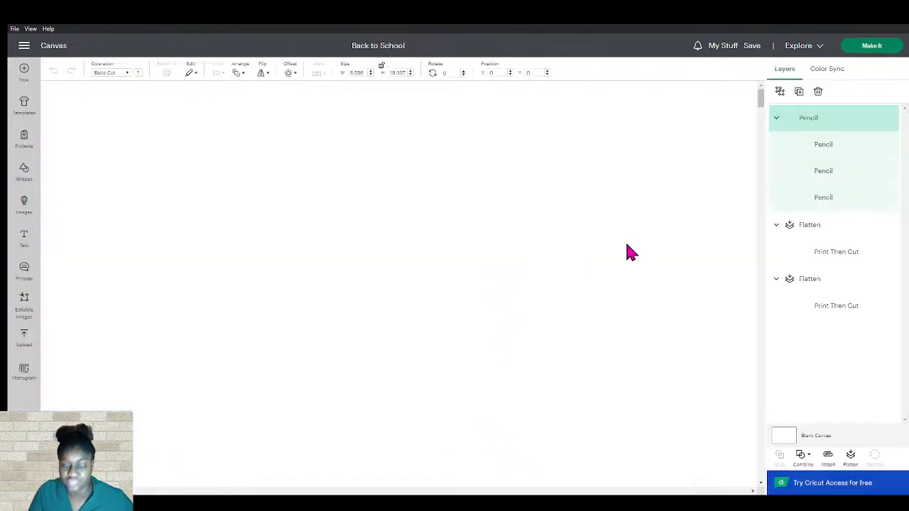
Scale the pencil down proportionally to about 1.66 by 6.09 in and place it in the open area beside the existing designs
{"action": "mouse_move", "coordinate": [142, 204]}
{"action": "left_mouse_down"}
{"action": "mouse_move", "coordinate": [458, 238]}
{"action": "mouse_move", "coordinate": [384, 217]}
{"action": "left_mouse_up"}
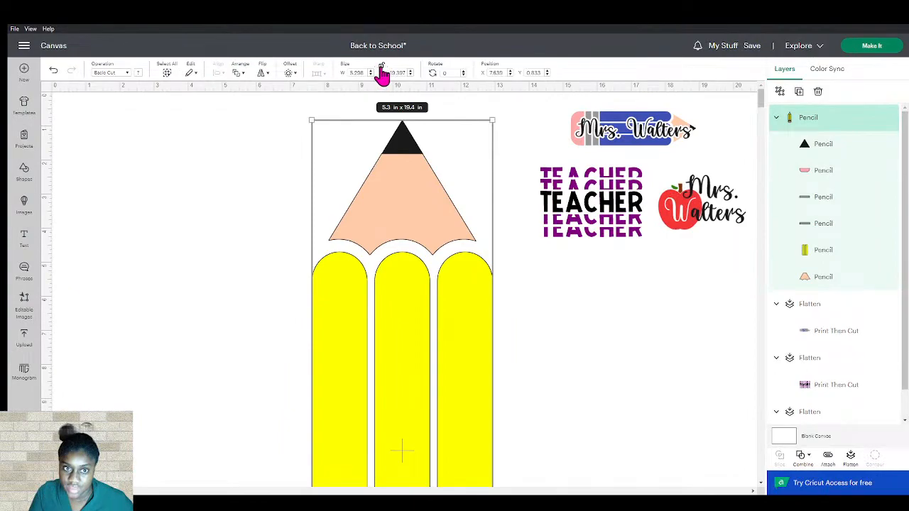
{"action": "left_click_drag", "start_coordinate": [311, 121], "coordinate": [379, 368]}
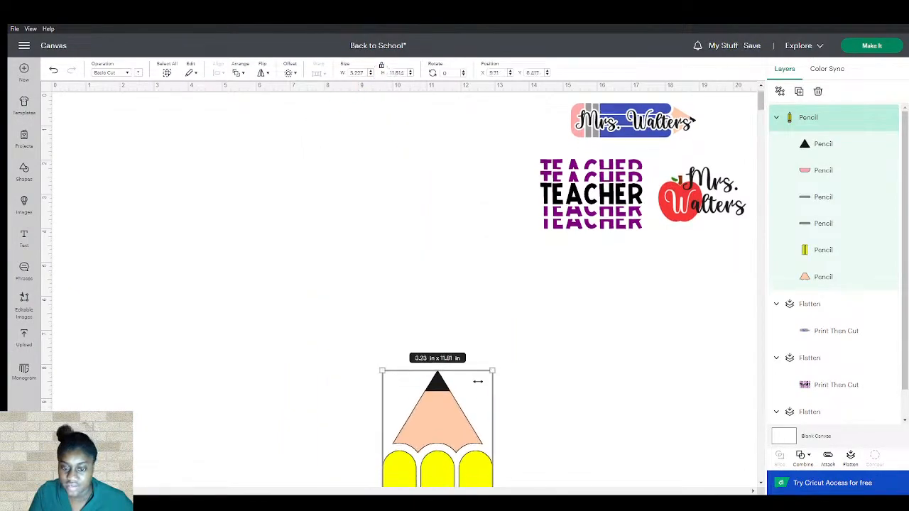
{"action": "scroll", "coordinate": [398, 290], "scroll_direction": "down", "scroll_amount": 3}
{"action": "left_click_drag", "start_coordinate": [341, 168], "coordinate": [381, 316]}
{"action": "left_click", "coordinate": [514, 383]}
{"action": "mouse_move", "coordinate": [405, 374]}
{"action": "left_mouse_down"}
{"action": "mouse_move", "coordinate": [409, 302]}
{"action": "mouse_move", "coordinate": [382, 233]}
{"action": "left_mouse_up"}
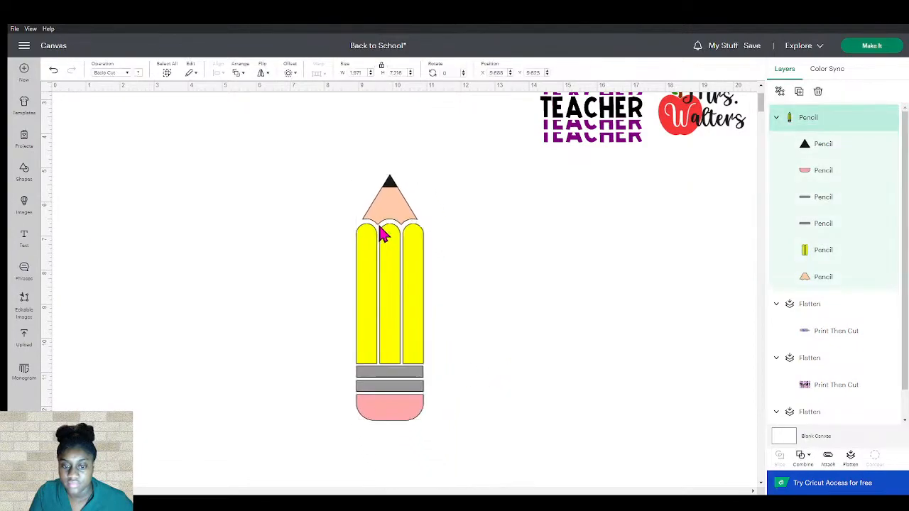
{"action": "left_click_drag", "start_coordinate": [356, 173], "coordinate": [366, 212]}
{"action": "left_click", "coordinate": [475, 276]}
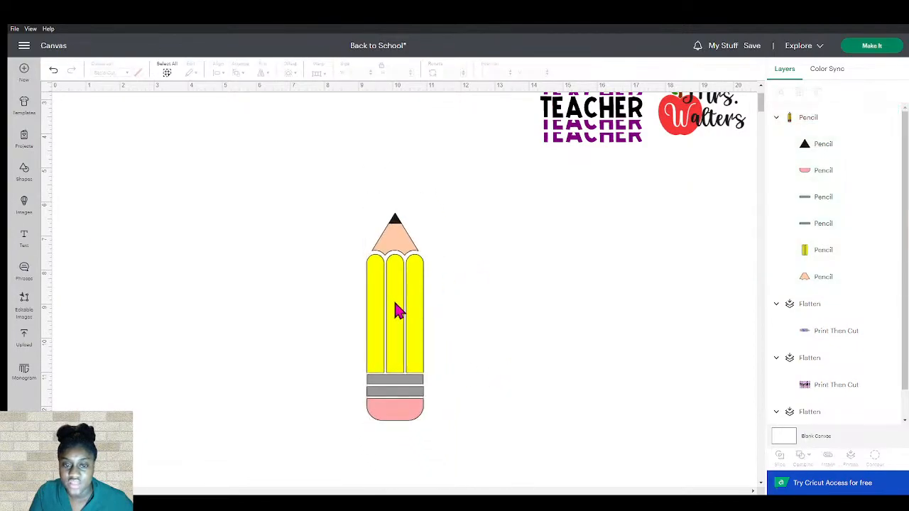
{"action": "left_click_drag", "start_coordinate": [398, 308], "coordinate": [393, 264]}
{"action": "scroll", "coordinate": [420, 278], "scroll_direction": "up", "scroll_amount": 3}
{"action": "mouse_move", "coordinate": [398, 328]}
{"action": "left_mouse_down"}
{"action": "mouse_move", "coordinate": [393, 225]}
{"action": "mouse_move", "coordinate": [365, 207]}
{"action": "left_mouse_up"}
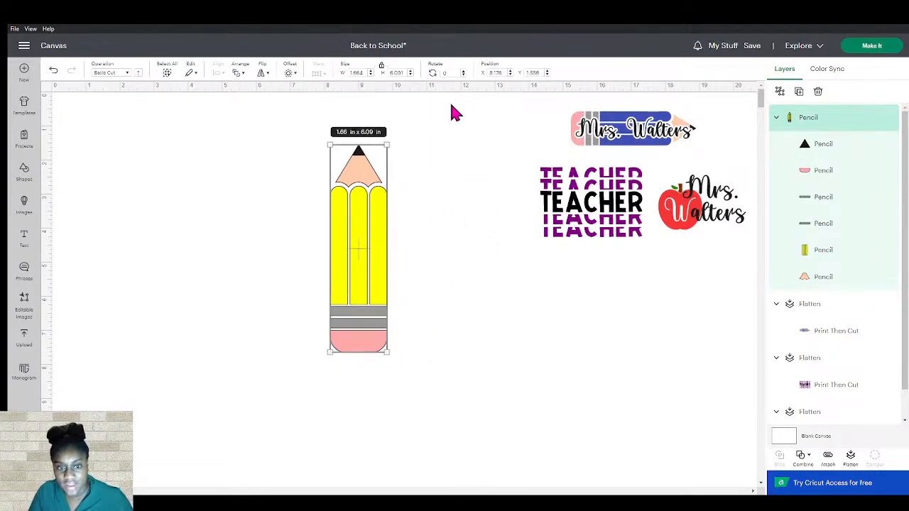
Rotate the pencil to 90 degrees so that it lies horizontally
{"action": "left_click", "coordinate": [459, 74]}
{"action": "type", "text": "90"}
{"action": "key", "text": "Return"}
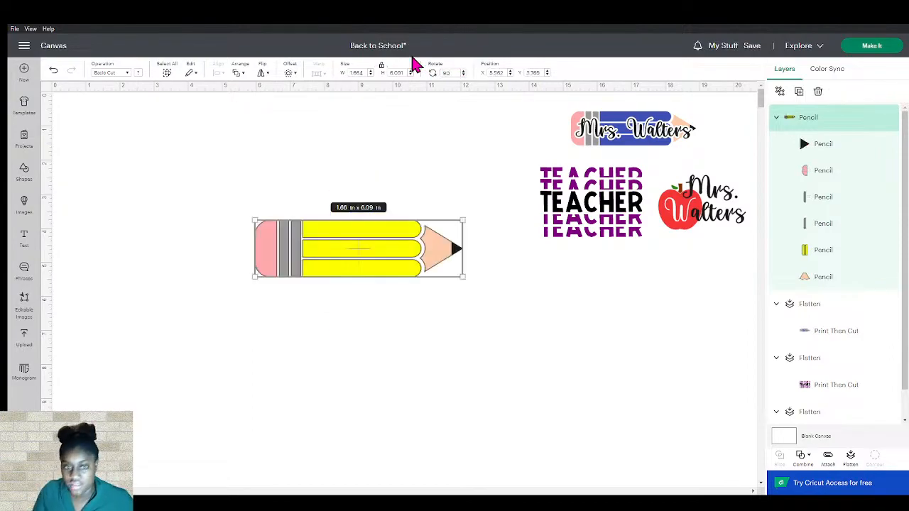
{"action": "left_click", "coordinate": [583, 352]}
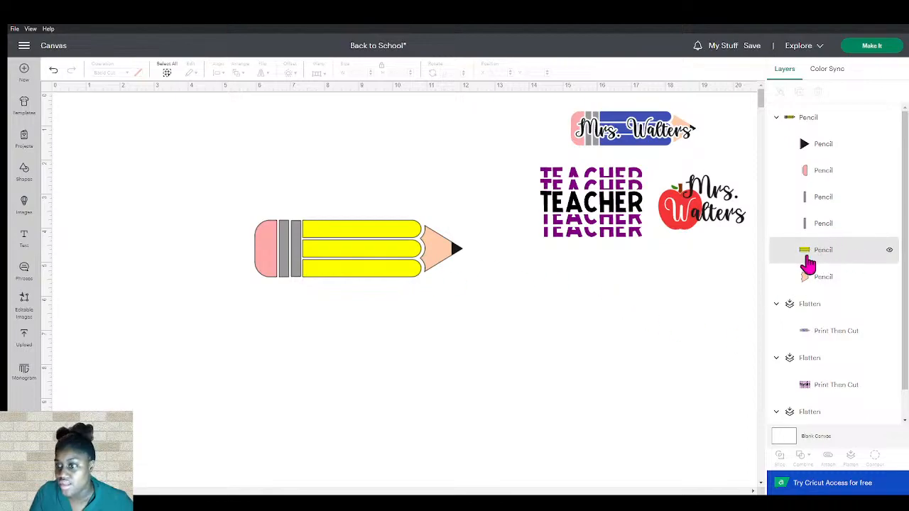
Recolor the pencil's yellow body layer to the blue used in the existing pencil design
{"action": "left_click", "coordinate": [826, 265]}
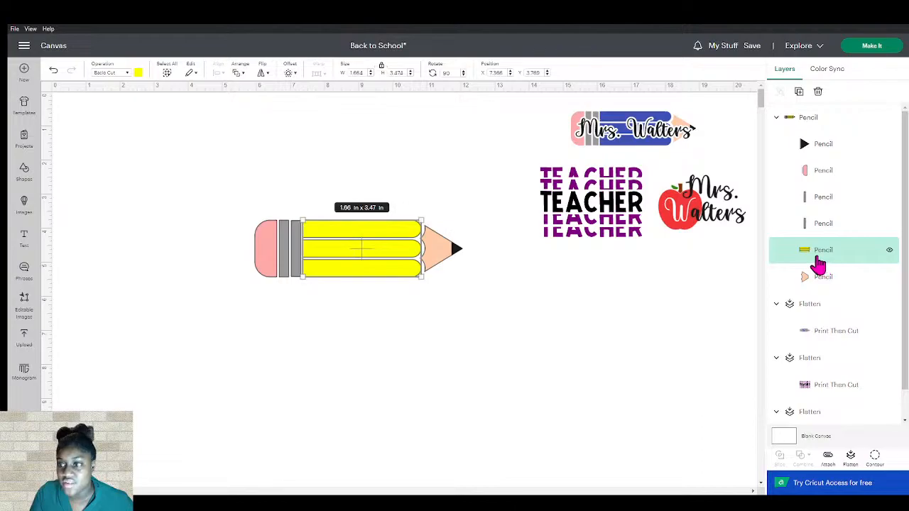
{"action": "left_click", "coordinate": [137, 72]}
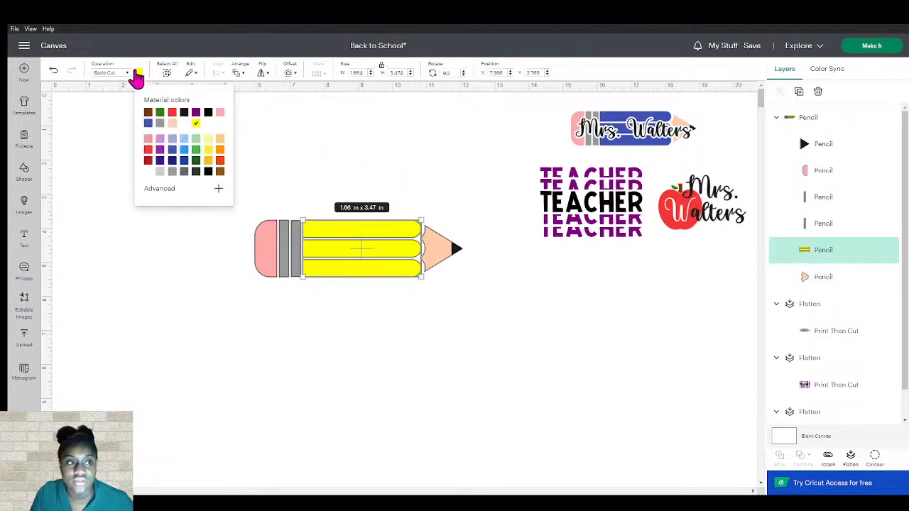
{"action": "left_click", "coordinate": [148, 122]}
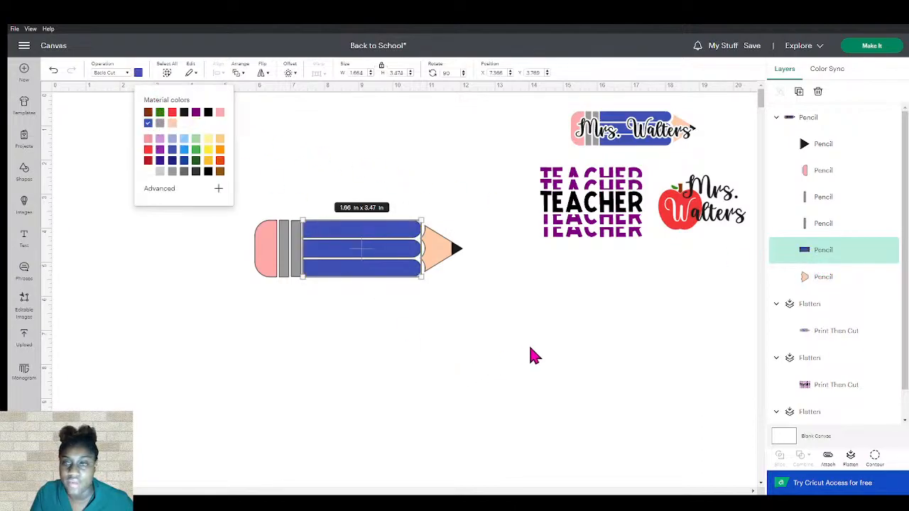
{"action": "left_click", "coordinate": [560, 360]}
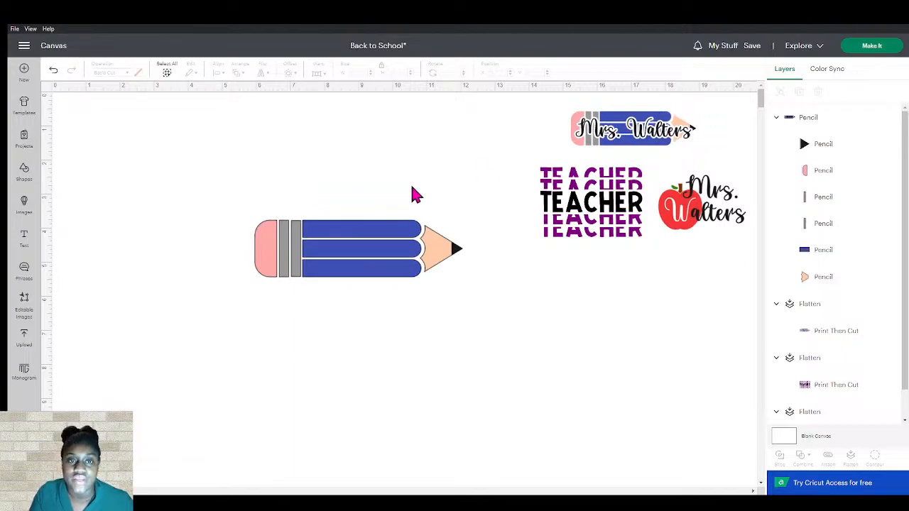
Add a new text object to the canvas
{"action": "left_click", "coordinate": [24, 238]}
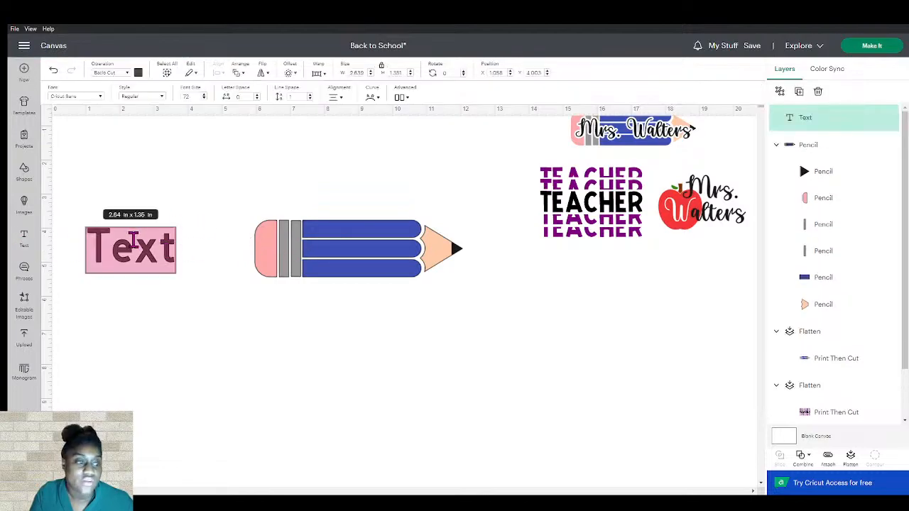
{"action": "right_click", "coordinate": [668, 143]}
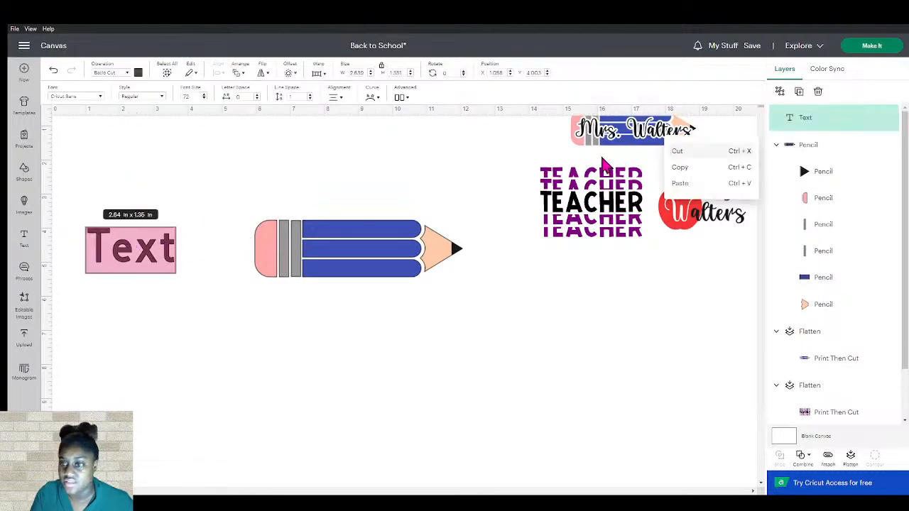
{"action": "scroll", "coordinate": [886, 323], "scroll_direction": "down", "scroll_amount": 2}
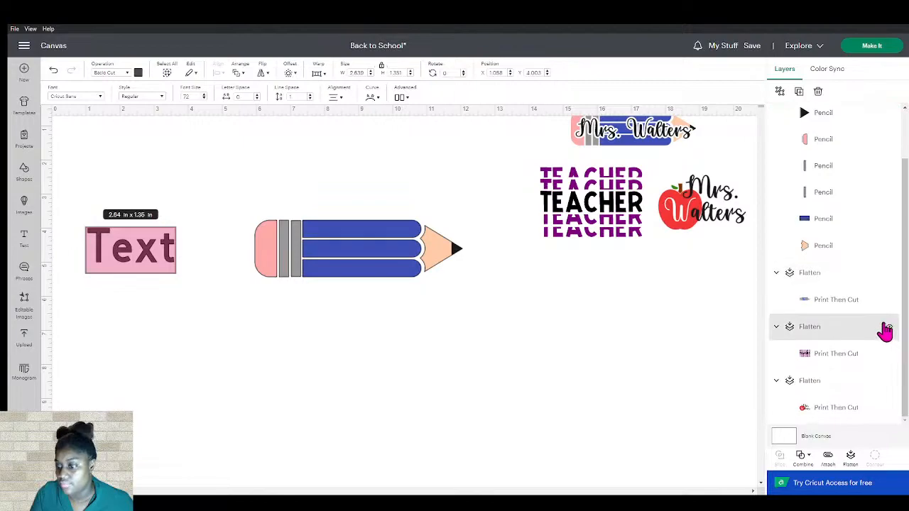
{"action": "right_click", "coordinate": [850, 312]}
{"action": "mouse_move", "coordinate": [807, 446]}
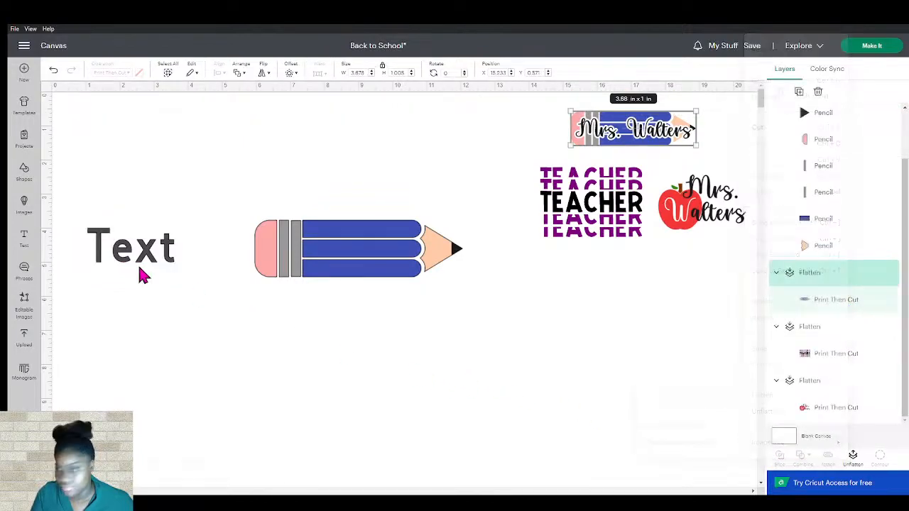
Change the text's font to the system font Hope Love Brown Script
{"action": "left_click", "coordinate": [118, 253]}
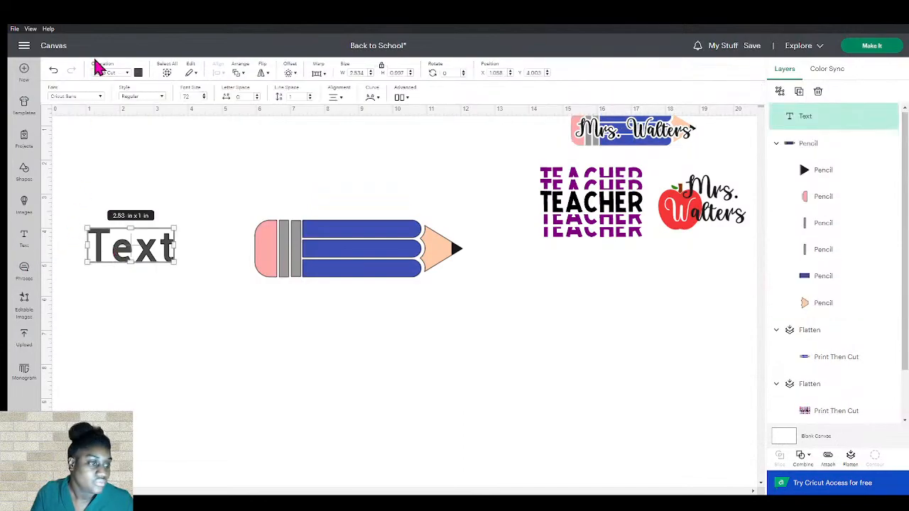
{"action": "left_click", "coordinate": [101, 99]}
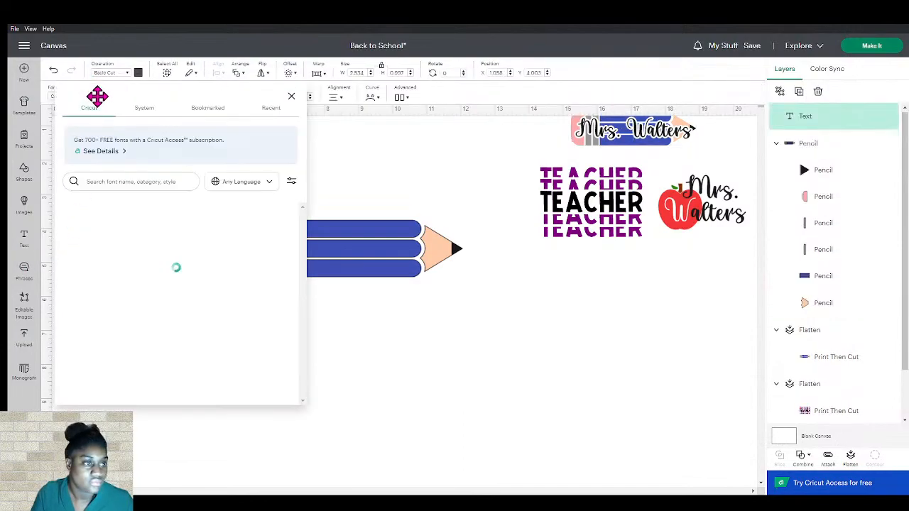
{"action": "left_click", "coordinate": [106, 181]}
{"action": "type", "text": "hos"}
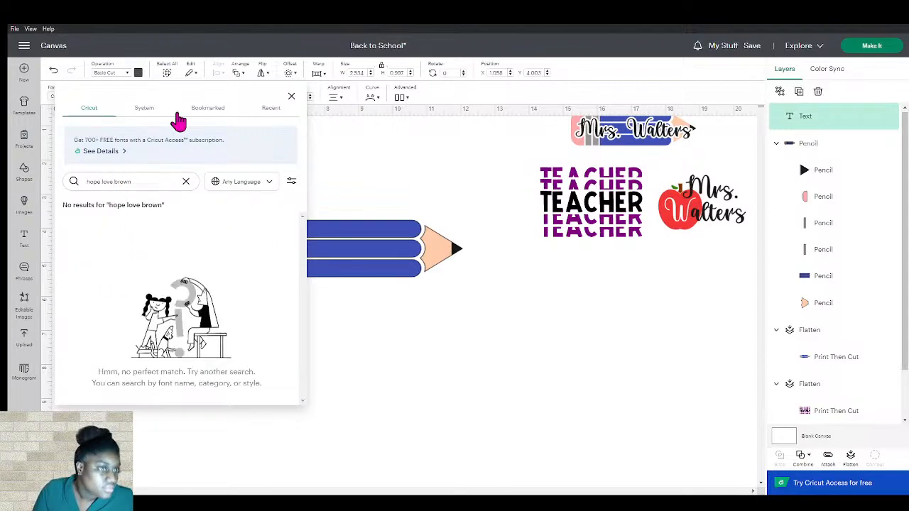
{"action": "left_click", "coordinate": [149, 111]}
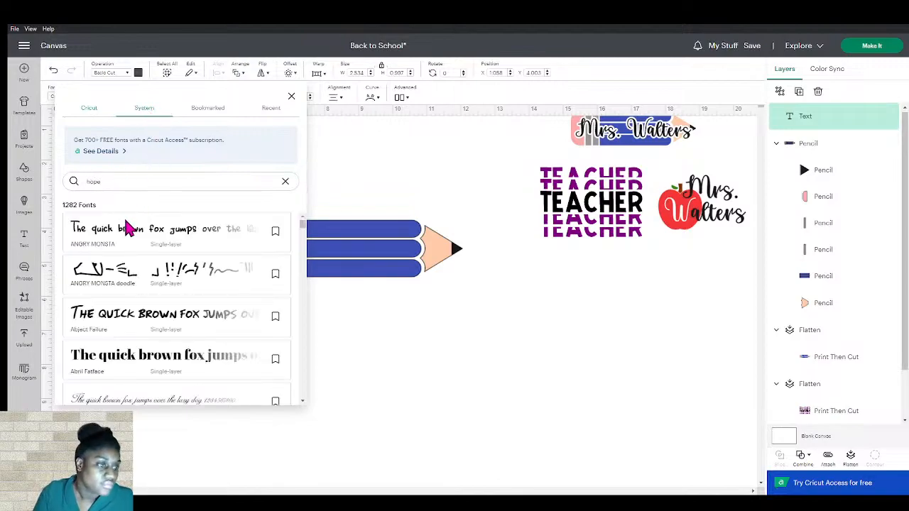
{"action": "left_click", "coordinate": [108, 282]}
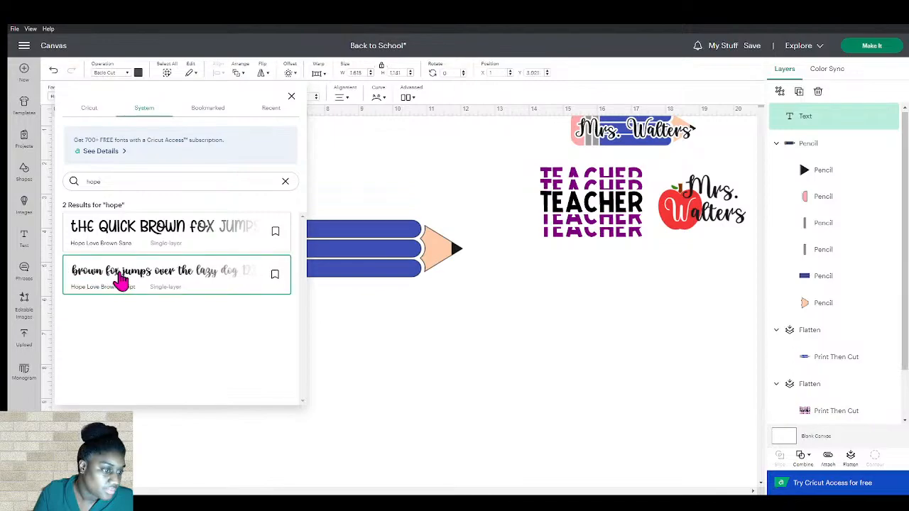
Move the text below the pencil and replace its placeholder wording with the teacher's title and surname
{"action": "mouse_move", "coordinate": [100, 245]}
{"action": "left_mouse_down"}
{"action": "mouse_move", "coordinate": [352, 294]}
{"action": "mouse_move", "coordinate": [404, 324]}
{"action": "left_mouse_up"}
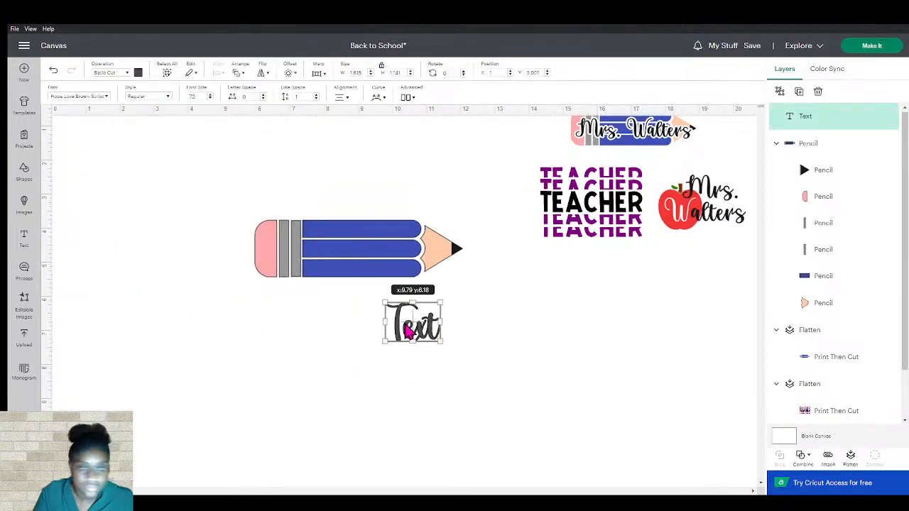
{"action": "double_click", "coordinate": [407, 330]}
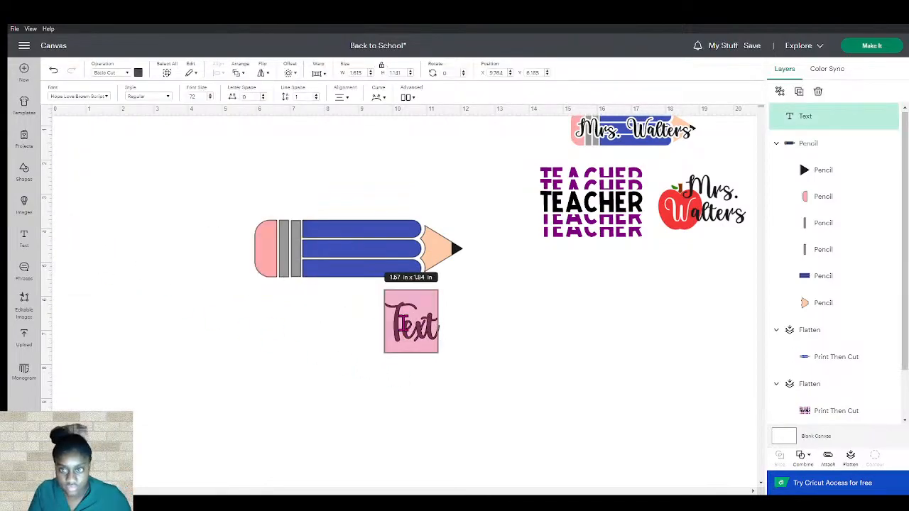
{"action": "type", "text": "Mr"}
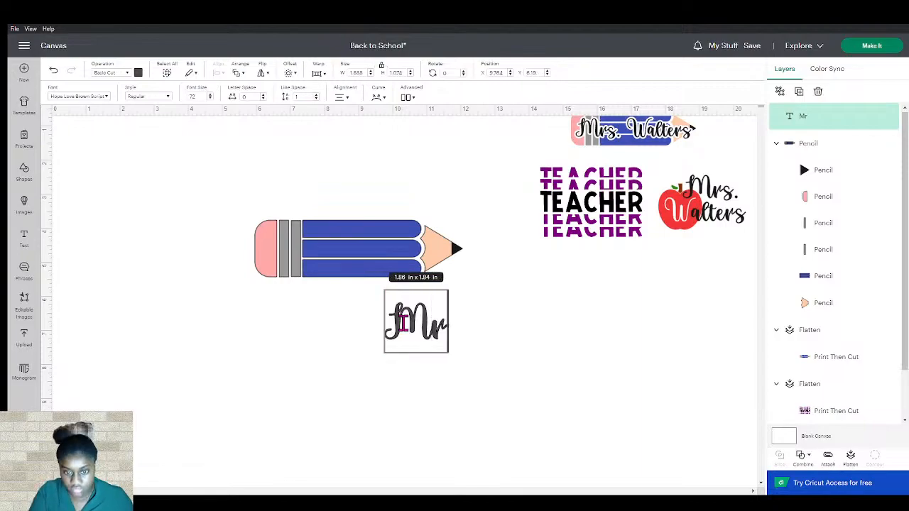
{"action": "type", "text": "s. Walters"}
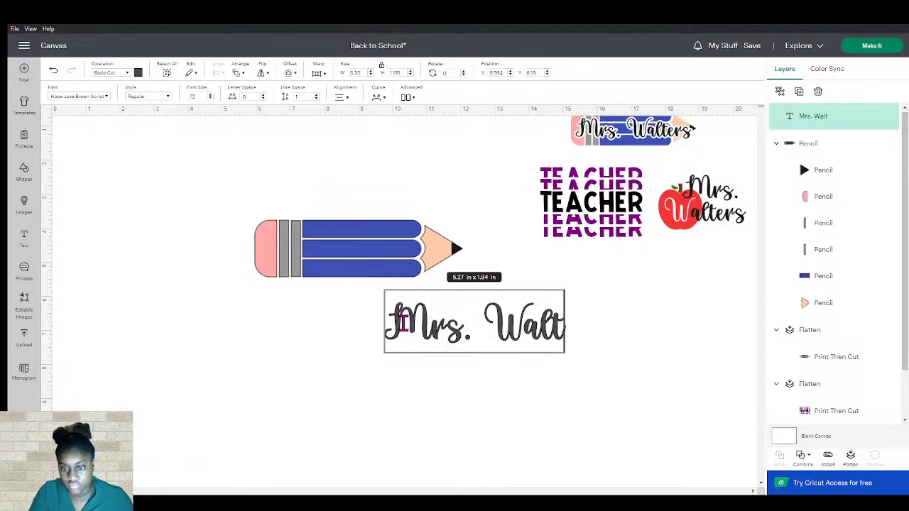
{"action": "left_click", "coordinate": [474, 407]}
Place the name text over the pencil and enlarge the pencil to about 10.41 by 2.84 in behind it
{"action": "mouse_move", "coordinate": [471, 336]}
{"action": "left_mouse_down"}
{"action": "mouse_move", "coordinate": [346, 308]}
{"action": "mouse_move", "coordinate": [357, 295]}
{"action": "left_mouse_up"}
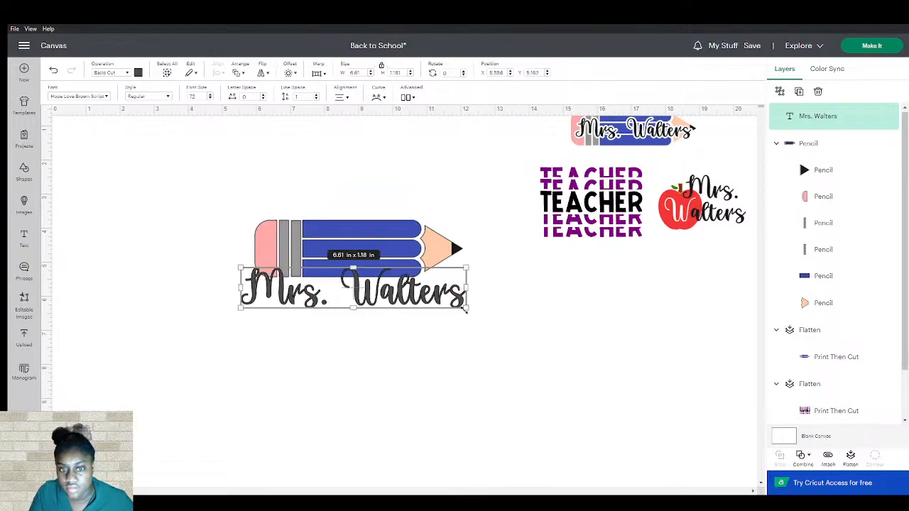
{"action": "left_click", "coordinate": [416, 248]}
{"action": "mouse_move", "coordinate": [464, 271]}
{"action": "left_mouse_down"}
{"action": "mouse_move", "coordinate": [544, 339]}
{"action": "mouse_move", "coordinate": [520, 328]}
{"action": "left_mouse_up"}
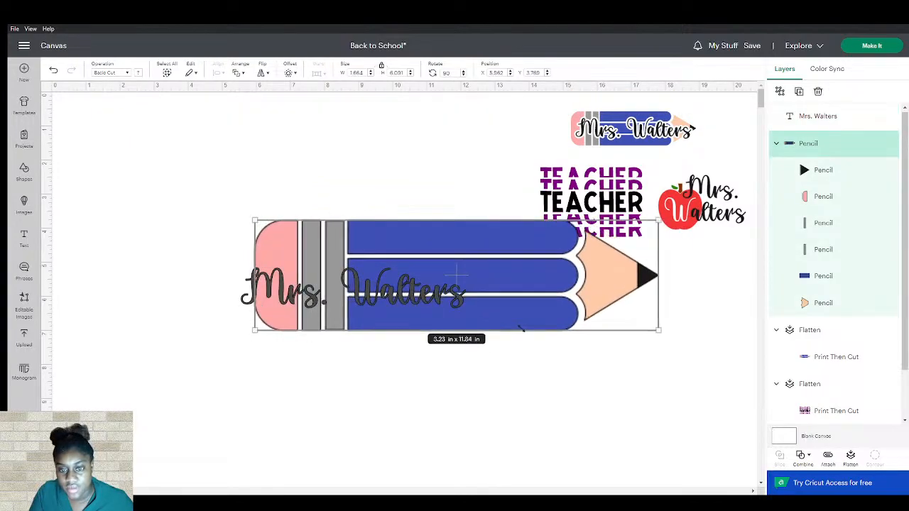
{"action": "left_click_drag", "start_coordinate": [514, 277], "coordinate": [395, 291]}
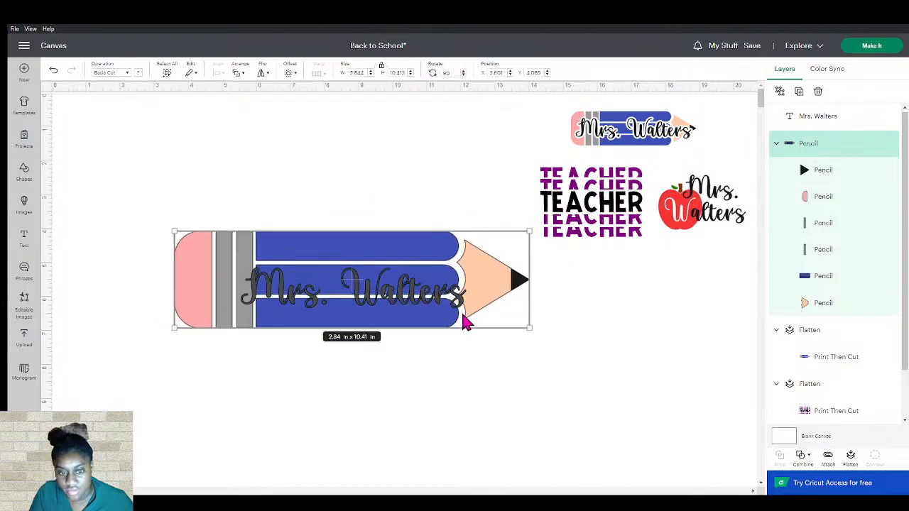
Enlarge the name text to about 7.78 by 1.39 in and position it across the pencil's body
{"action": "left_click", "coordinate": [409, 285]}
{"action": "left_click_drag", "start_coordinate": [467, 305], "coordinate": [506, 312]}
{"action": "left_click_drag", "start_coordinate": [432, 299], "coordinate": [393, 284]}
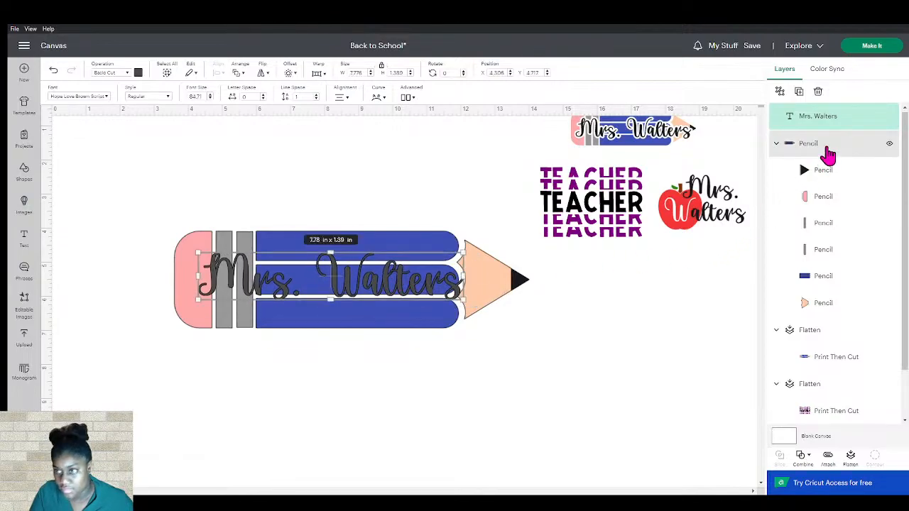
Align the centers of the name text and the pencil group
{"action": "left_click", "coordinate": [828, 149]}
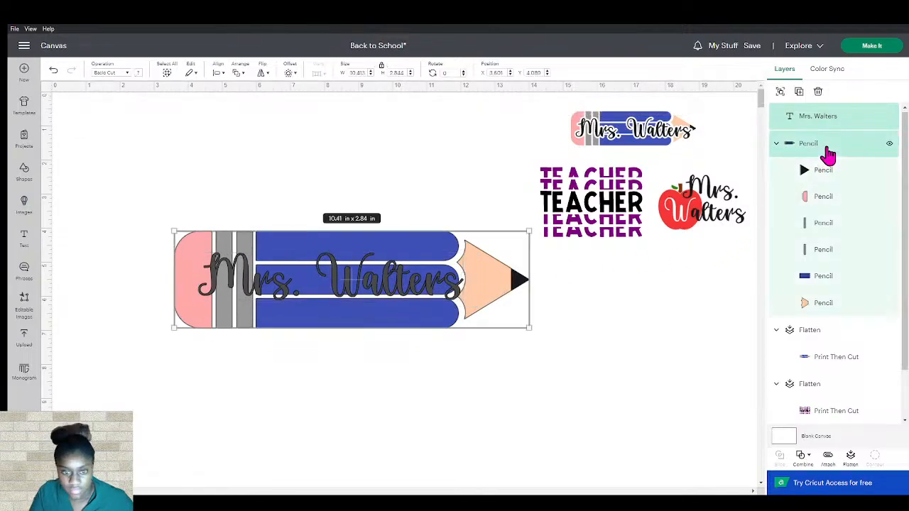
{"action": "left_click", "coordinate": [220, 74]}
{"action": "left_click", "coordinate": [246, 205]}
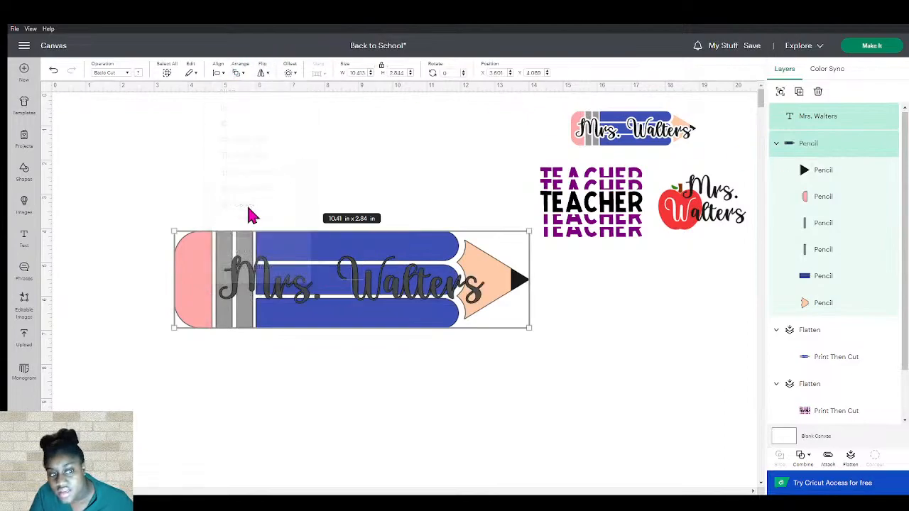
{"action": "left_click", "coordinate": [438, 419]}
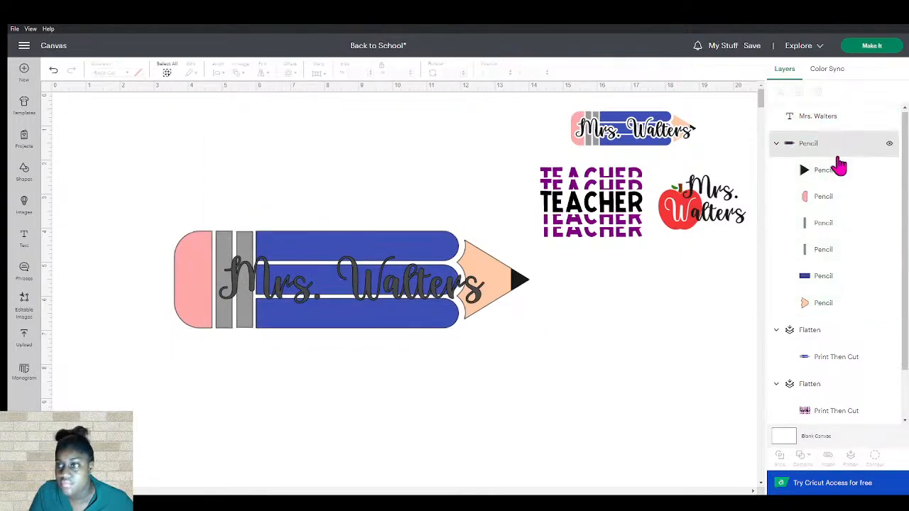
Add a welded, rounded 0.181 in offset around the name text and color the offset white
{"action": "left_click", "coordinate": [830, 118]}
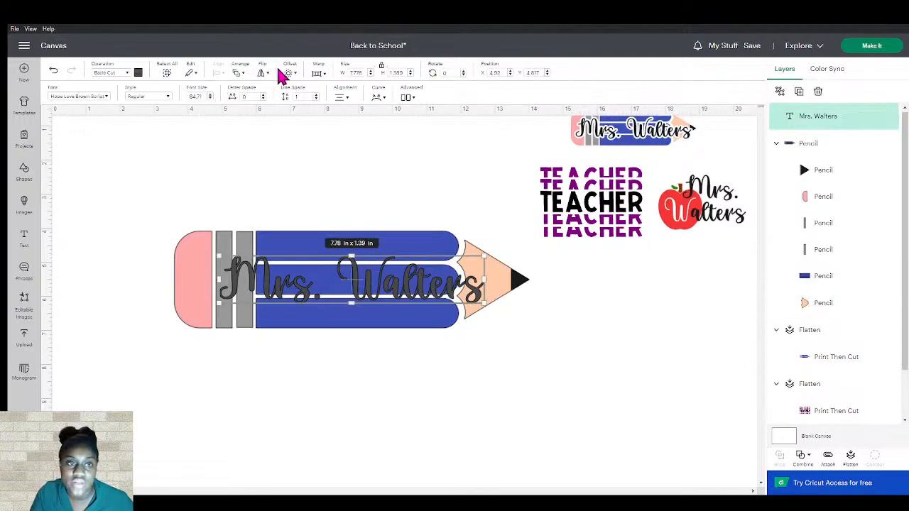
{"action": "left_click", "coordinate": [293, 75]}
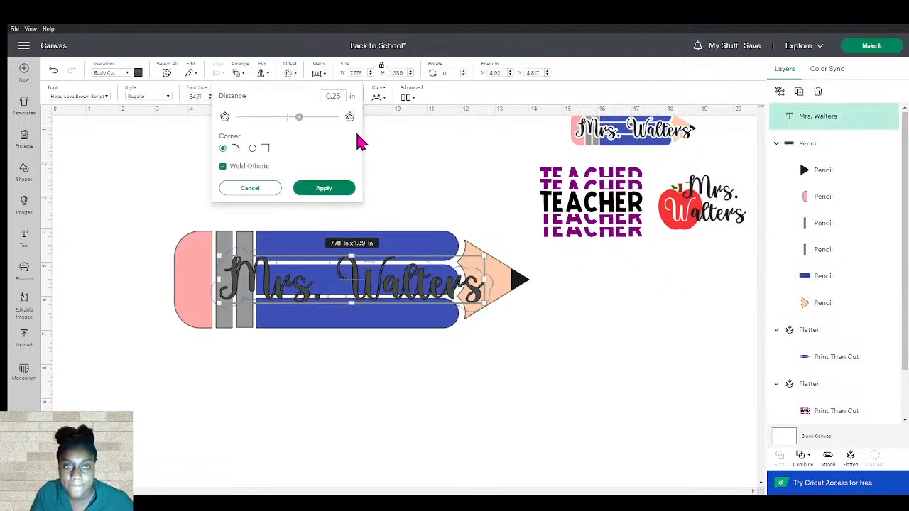
{"action": "left_click_drag", "start_coordinate": [300, 118], "coordinate": [297, 126]}
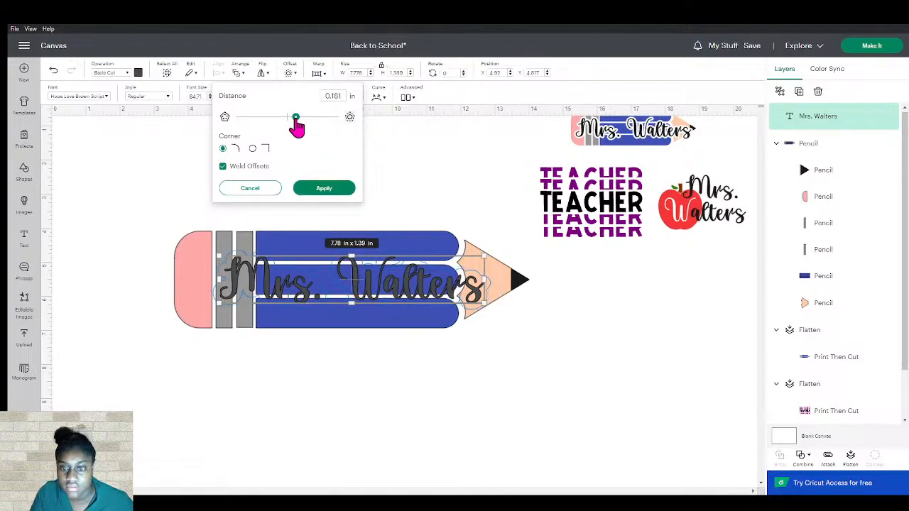
{"action": "left_click", "coordinate": [321, 189]}
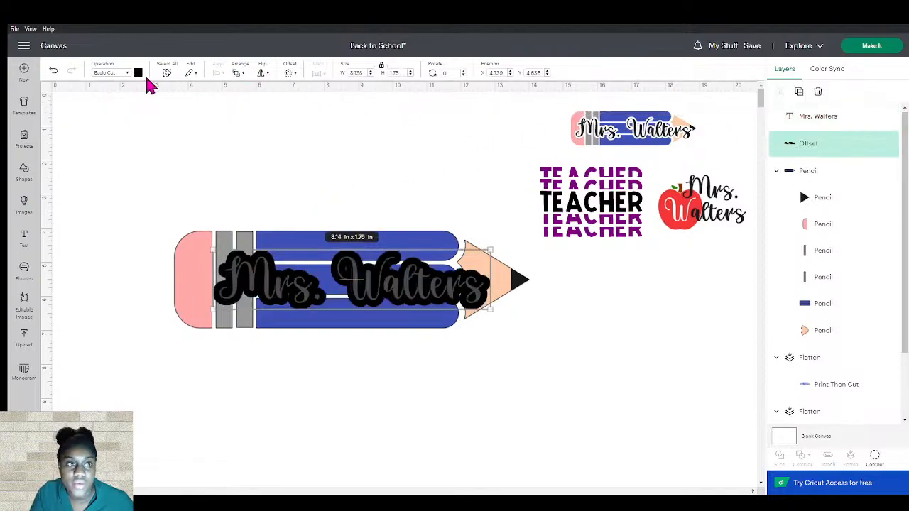
{"action": "left_click", "coordinate": [135, 74]}
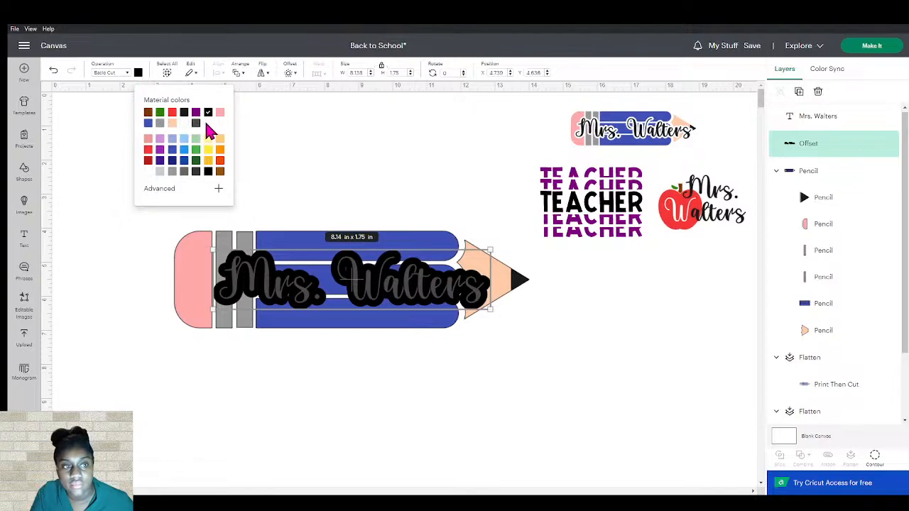
{"action": "left_click", "coordinate": [184, 123]}
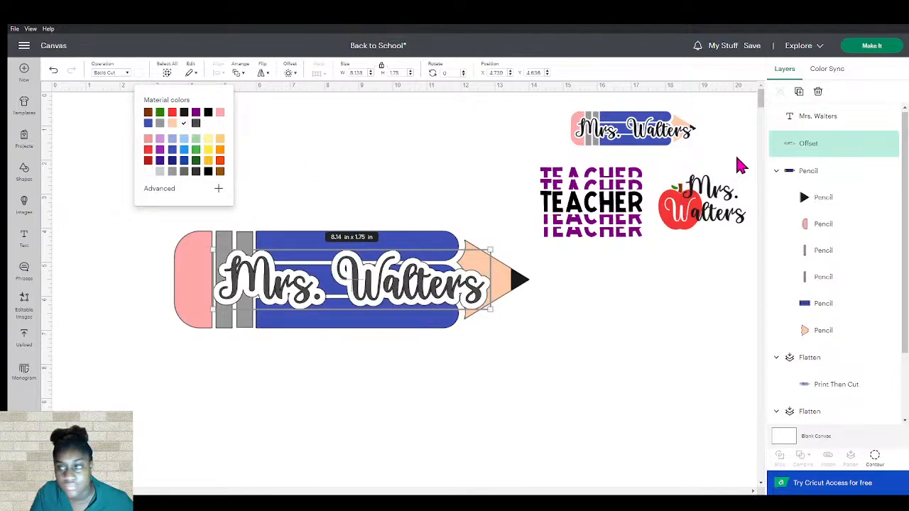
Change the color of the name text over the pencil to black
{"action": "left_click", "coordinate": [783, 116]}
{"action": "left_click", "coordinate": [137, 74]}
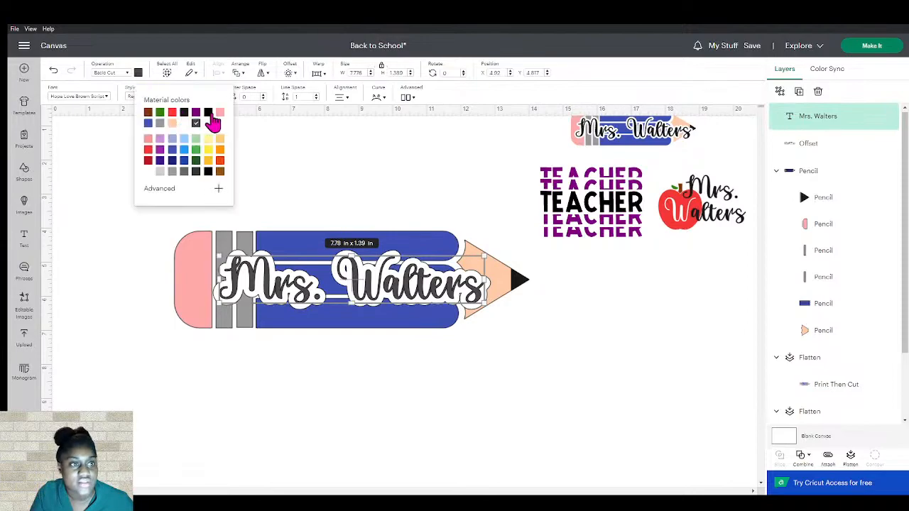
{"action": "left_click", "coordinate": [209, 114]}
{"action": "left_click", "coordinate": [561, 404]}
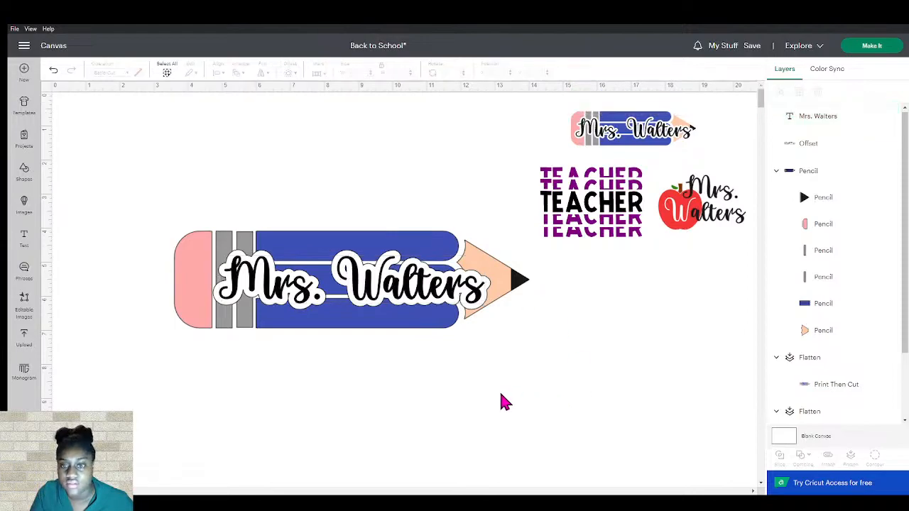
Flatten the name, offset and pencil, shrink the design to about 4.26 by 1.16 in over the sample pencil, and hide the sample
{"action": "mouse_move", "coordinate": [502, 400]}
{"action": "left_mouse_down"}
{"action": "mouse_move", "coordinate": [287, 308]}
{"action": "mouse_move", "coordinate": [212, 250]}
{"action": "left_mouse_up"}
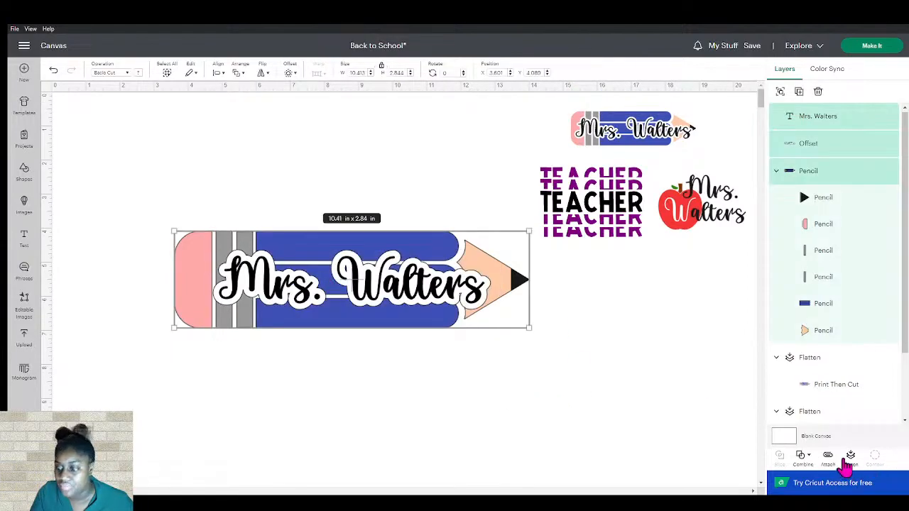
{"action": "left_click", "coordinate": [847, 459]}
{"action": "mouse_move", "coordinate": [525, 328]}
{"action": "left_mouse_down"}
{"action": "mouse_move", "coordinate": [319, 268]}
{"action": "mouse_move", "coordinate": [331, 248]}
{"action": "mouse_move", "coordinate": [625, 158]}
{"action": "mouse_move", "coordinate": [668, 135]}
{"action": "left_mouse_up"}
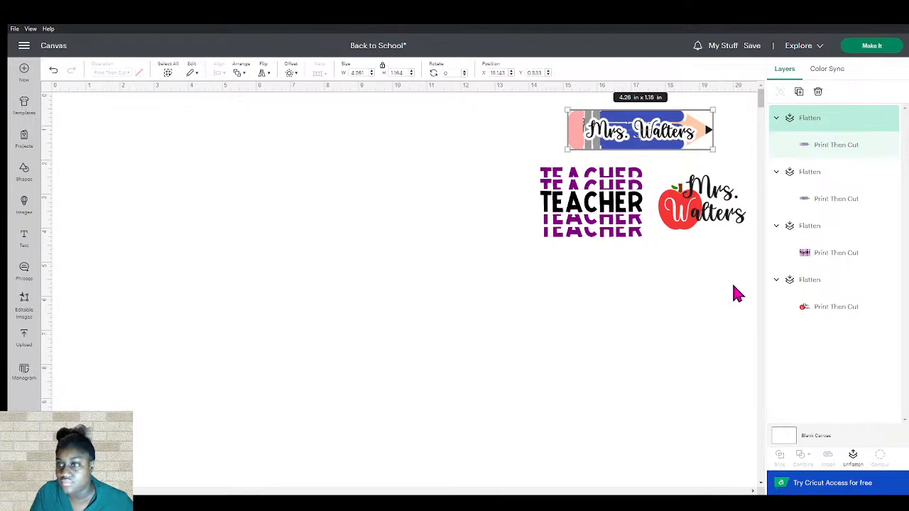
{"action": "left_click", "coordinate": [889, 174]}
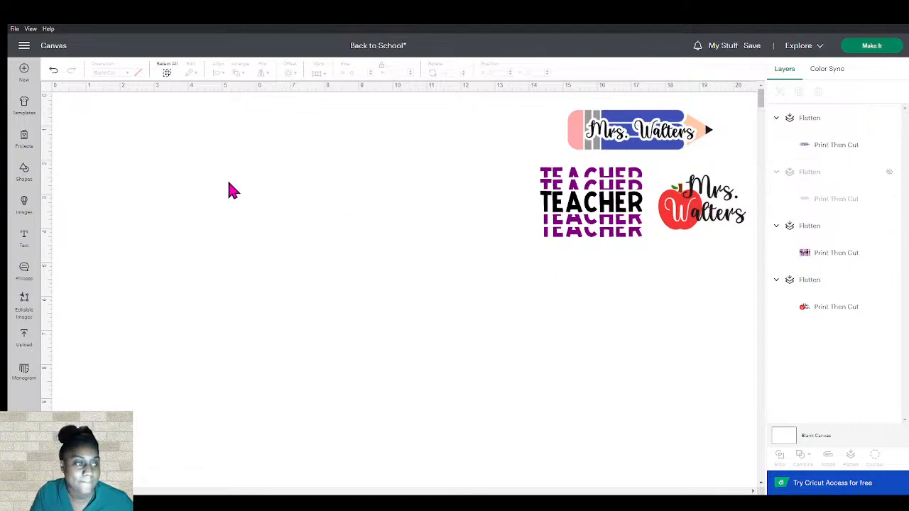
Search the uploaded images for "apple" and add a whole red apple to the canvas
{"action": "left_click", "coordinate": [32, 338]}
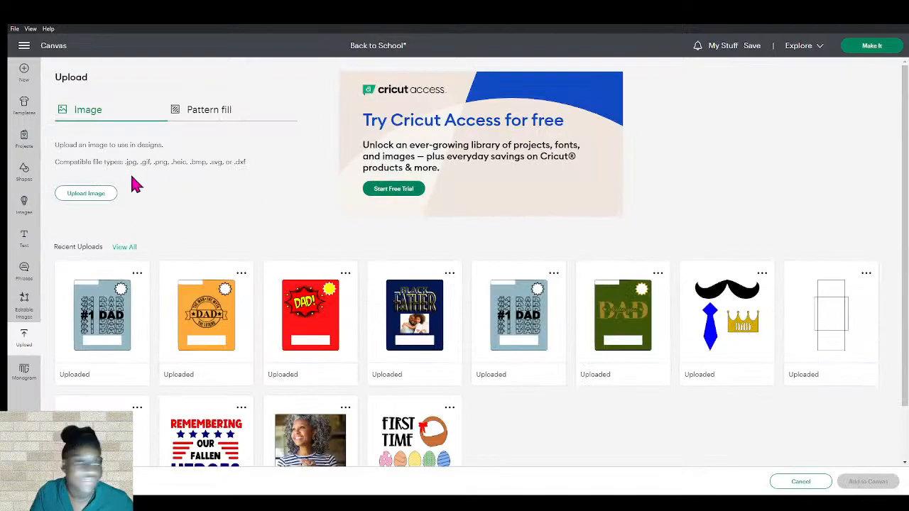
{"action": "left_click", "coordinate": [124, 248]}
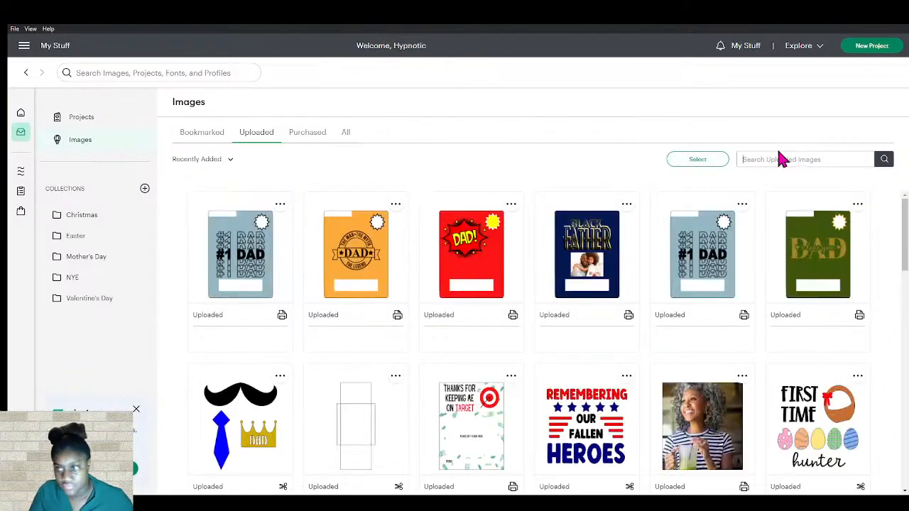
{"action": "type", "text": "apple"}
{"action": "key", "text": "Return"}
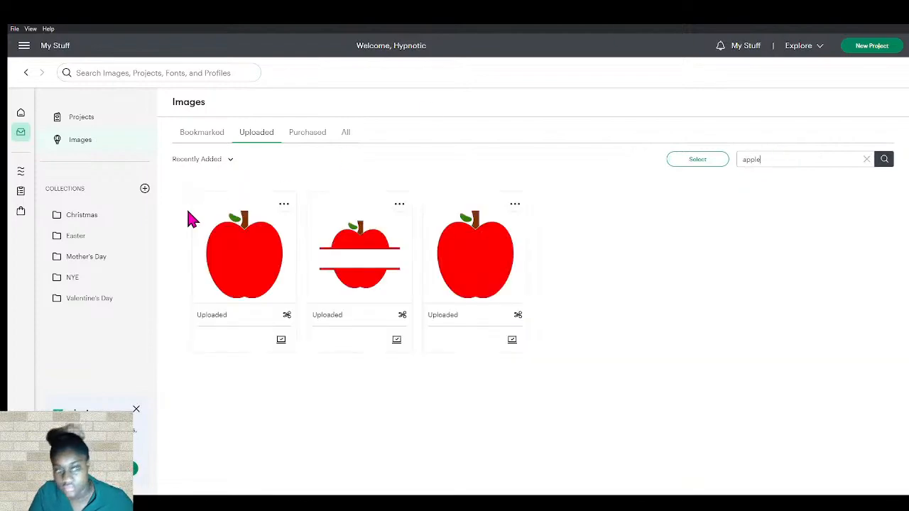
{"action": "mouse_move", "coordinate": [257, 235]}
{"action": "left_click", "coordinate": [249, 288]}
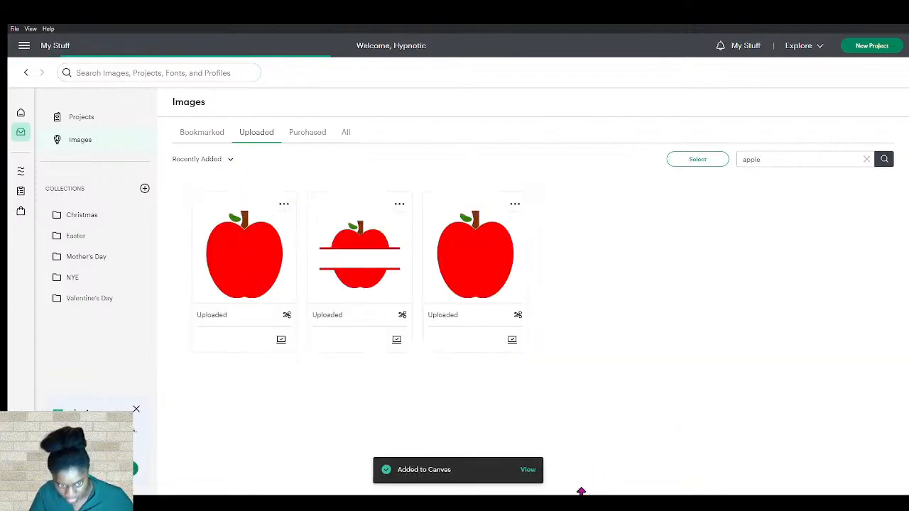
{"action": "left_click", "coordinate": [531, 472]}
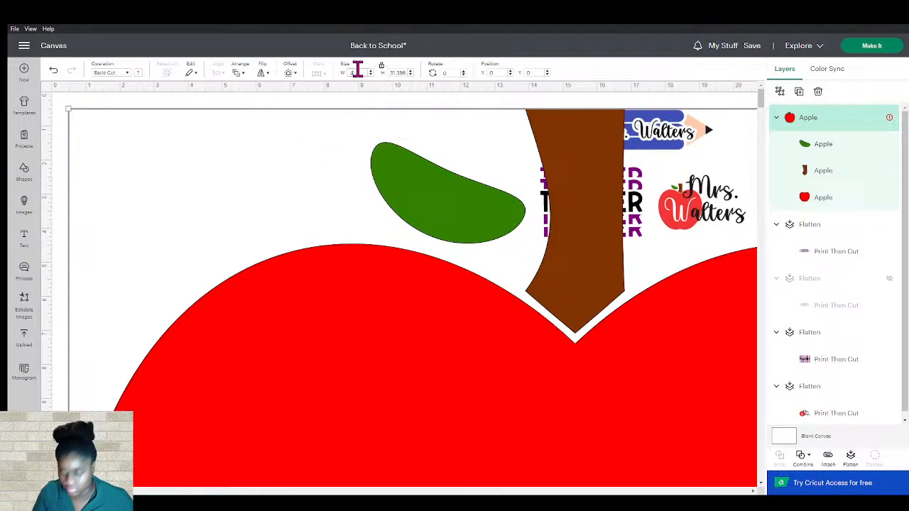
Set the apple's width to 4 in and move it to the open middle area of the canvas
{"action": "key", "text": "Return"}
{"action": "left_click", "coordinate": [142, 260]}
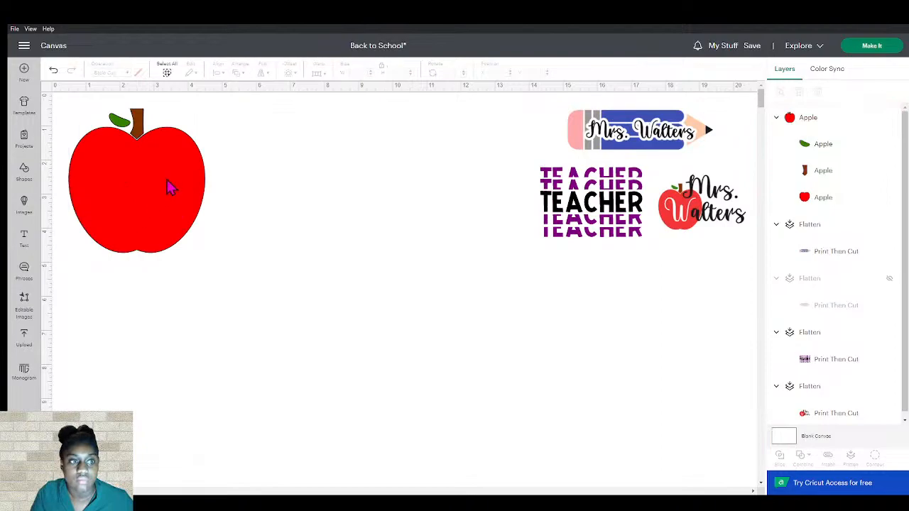
{"action": "left_click_drag", "start_coordinate": [164, 187], "coordinate": [386, 286]}
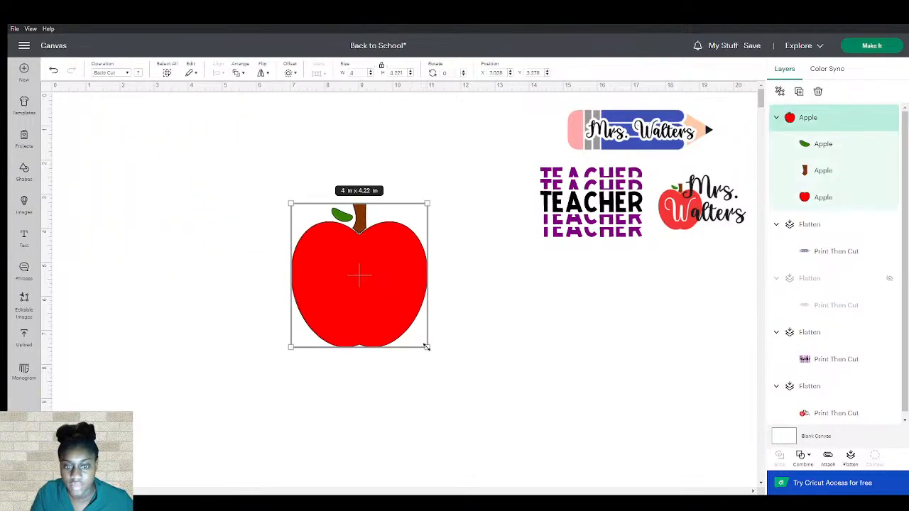
Shrink the apple to about 2.79 by 2.94 in and shift it slightly left to around X 6.42, Y 3.4
{"action": "left_click_drag", "start_coordinate": [428, 346], "coordinate": [383, 309]}
{"action": "left_click", "coordinate": [419, 310]}
{"action": "left_click_drag", "start_coordinate": [347, 261], "coordinate": [327, 270]}
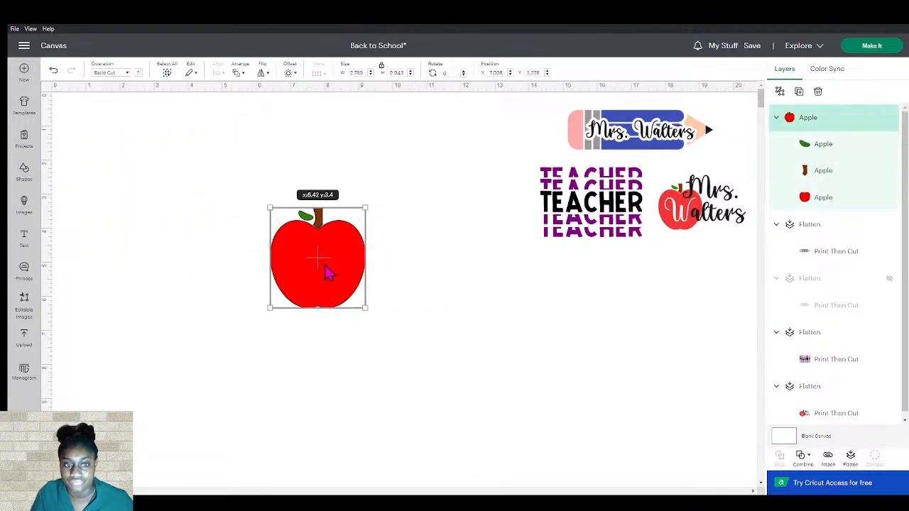
{"action": "left_click", "coordinate": [463, 353]}
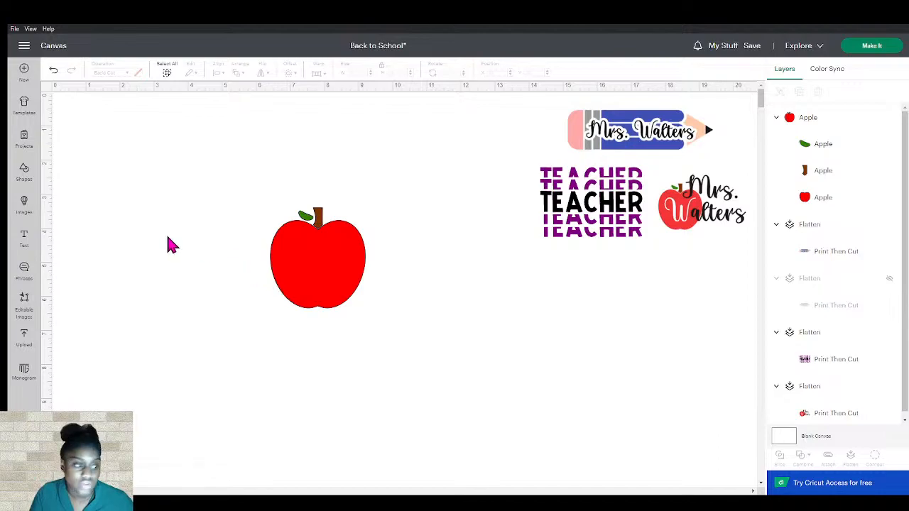
Add a script text holding only the initial of the teacher's surname and fit it over the apple at about 2.13 by 1.64 in
{"action": "left_click", "coordinate": [31, 241]}
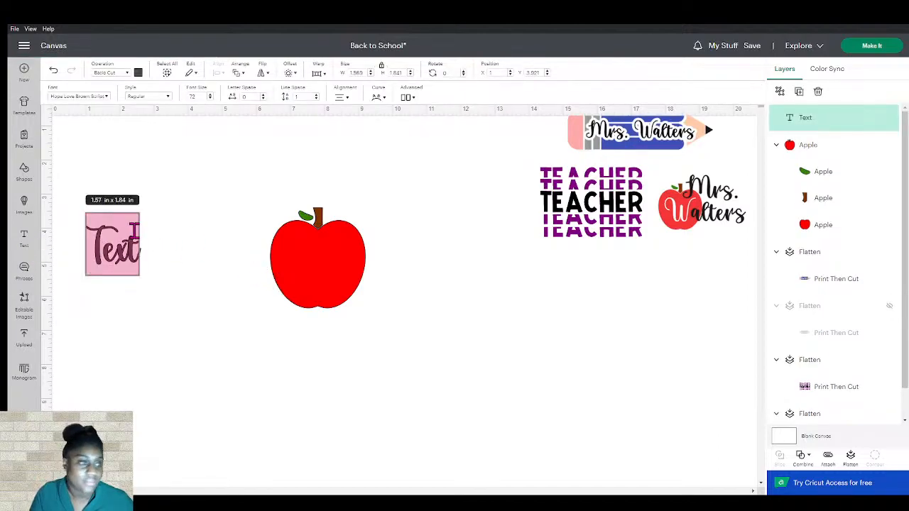
{"action": "left_click", "coordinate": [152, 203]}
{"action": "left_click_drag", "start_coordinate": [101, 254], "coordinate": [440, 338]}
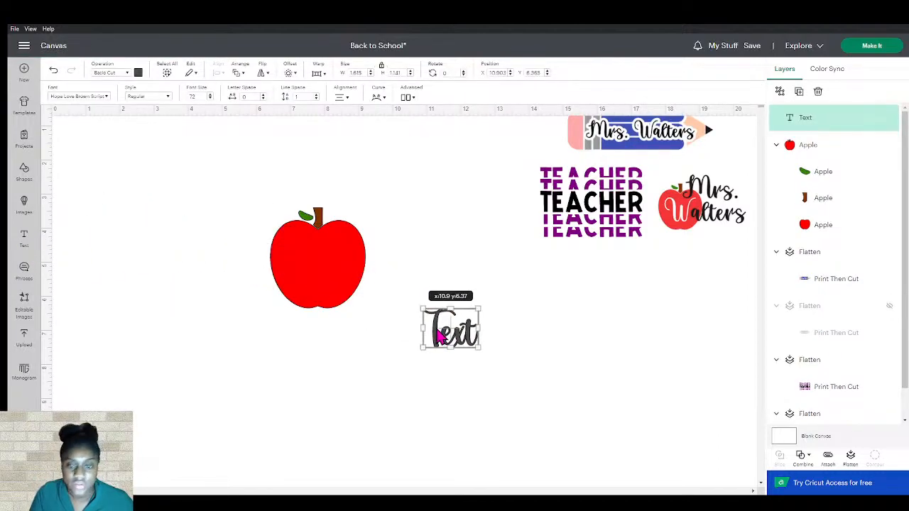
{"action": "double_click", "coordinate": [439, 338]}
{"action": "key", "text": "BackSpace"}
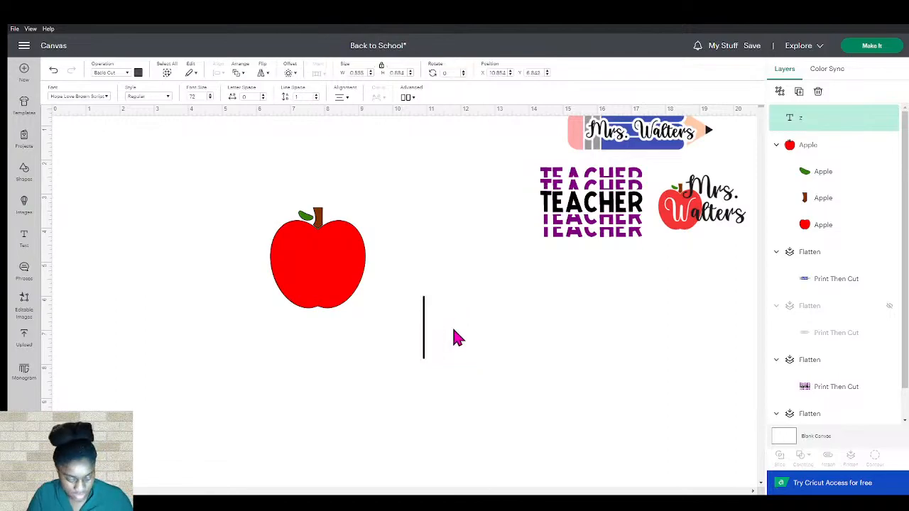
{"action": "type", "text": "W"}
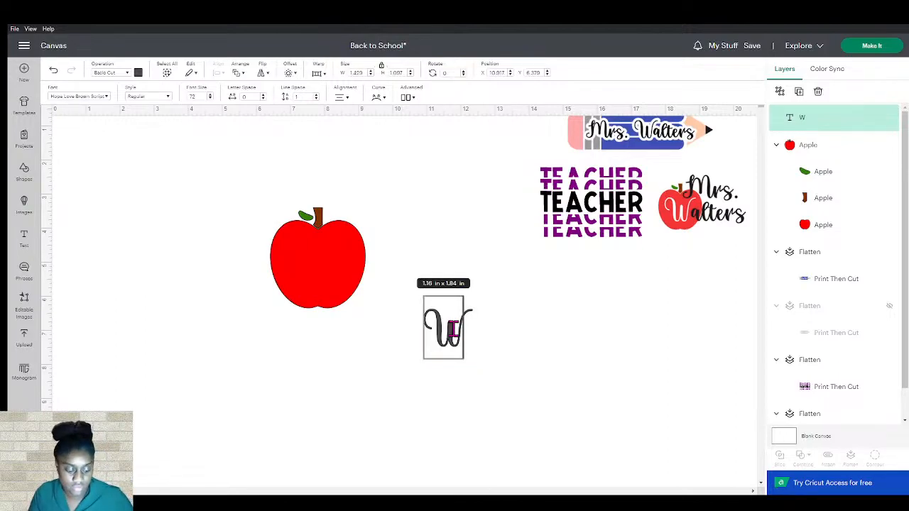
{"action": "left_click", "coordinate": [518, 351]}
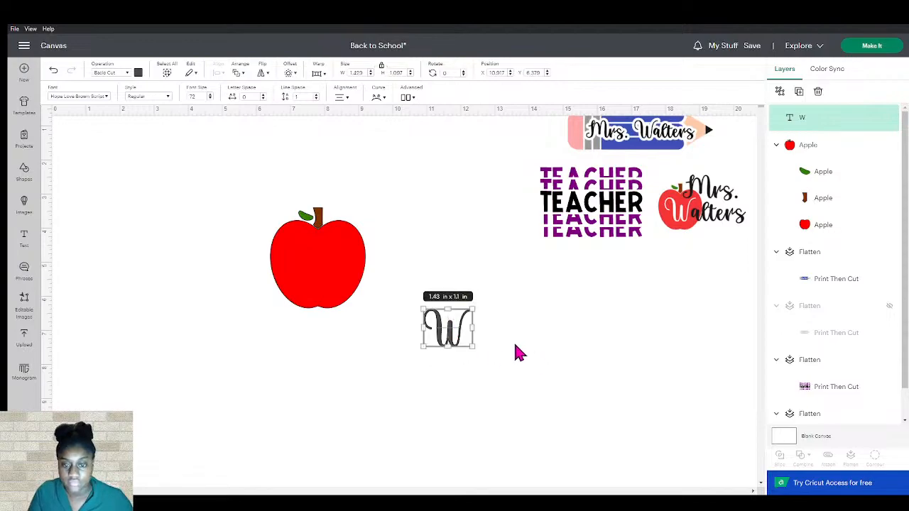
{"action": "left_click_drag", "start_coordinate": [445, 328], "coordinate": [351, 290]}
{"action": "left_click", "coordinate": [416, 298]}
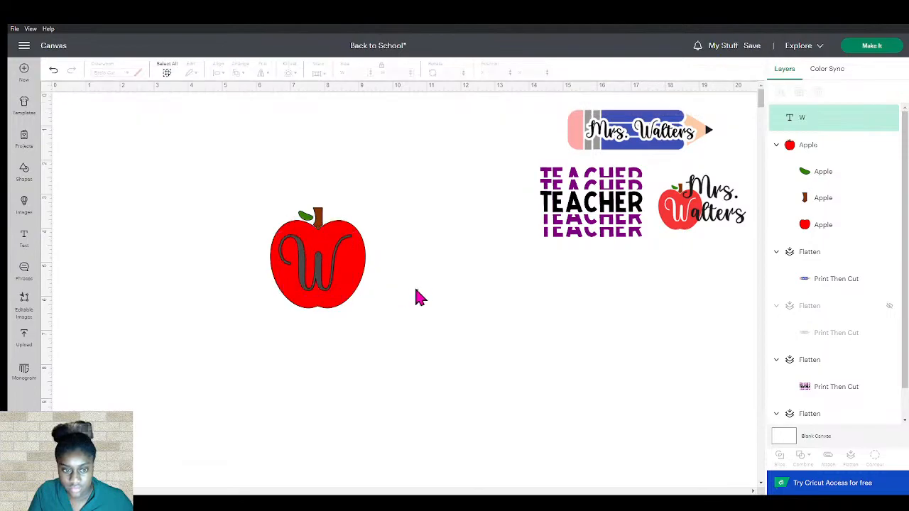
Duplicate the initial, replace the copy's wording with the remaining letters of the surname, and place it directly after the initial
{"action": "left_click", "coordinate": [318, 277]}
{"action": "key", "text": "ctrl+c"}
{"action": "key", "text": "ctrl+v"}
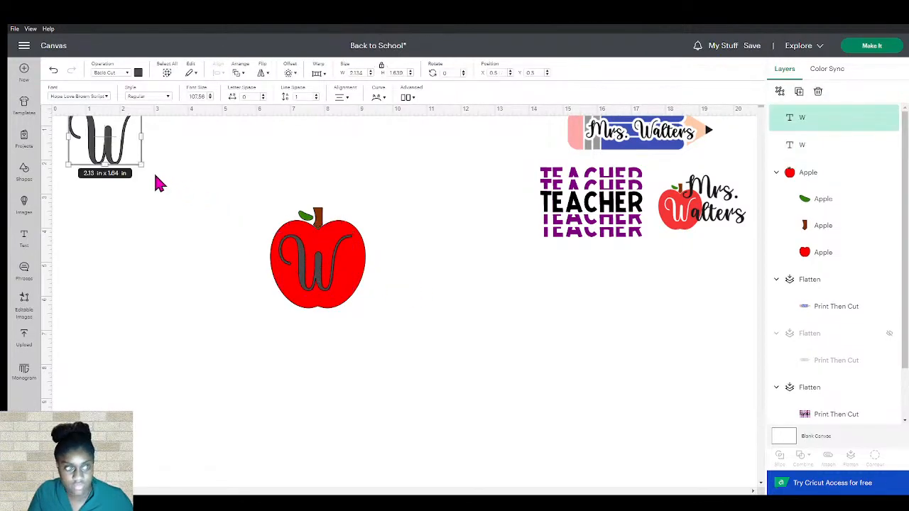
{"action": "left_click_drag", "start_coordinate": [112, 150], "coordinate": [425, 304]}
{"action": "double_click", "coordinate": [395, 281]}
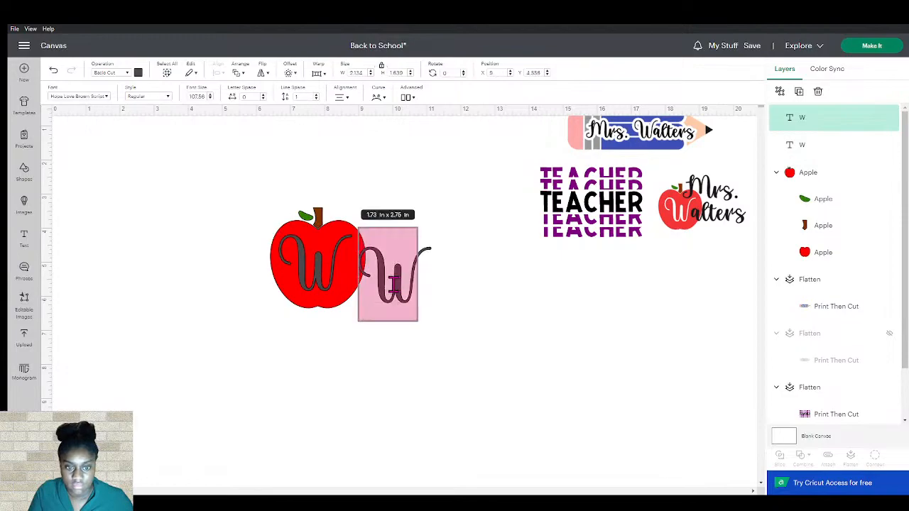
{"action": "type", "text": "alters"}
{"action": "left_click", "coordinate": [441, 311]}
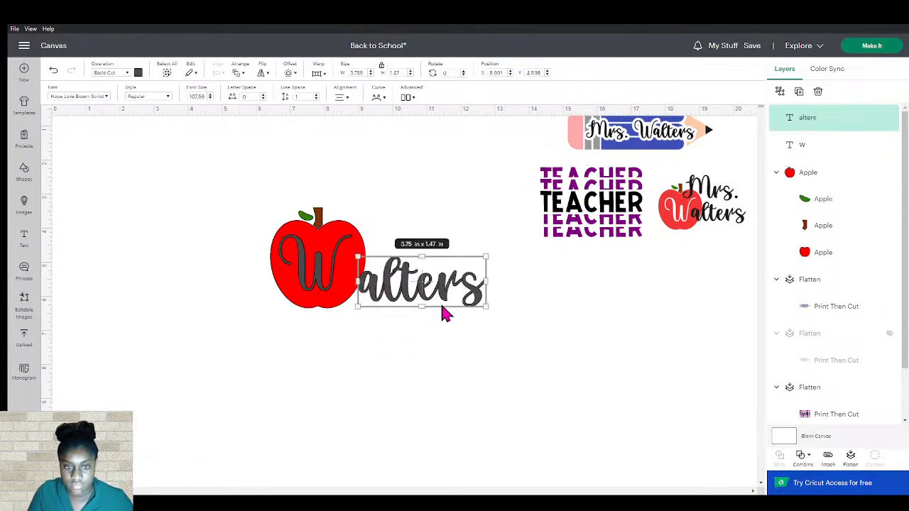
{"action": "left_click_drag", "start_coordinate": [440, 310], "coordinate": [413, 278]}
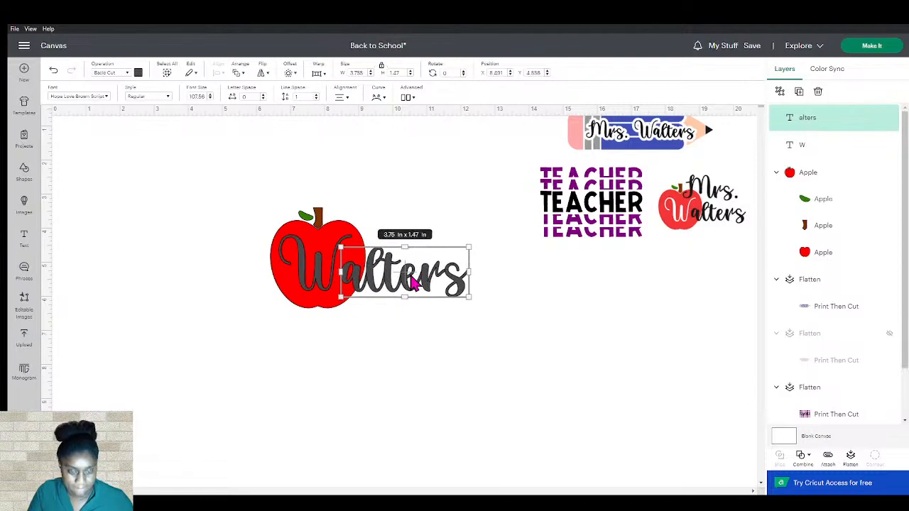
Duplicate the remaining-letters text, change the copy to "Mrs.", and place it above the surname beside the apple's stem
{"action": "key", "text": "ctrl+c"}
{"action": "key", "text": "ctrl+v"}
{"action": "double_click", "coordinate": [111, 146]}
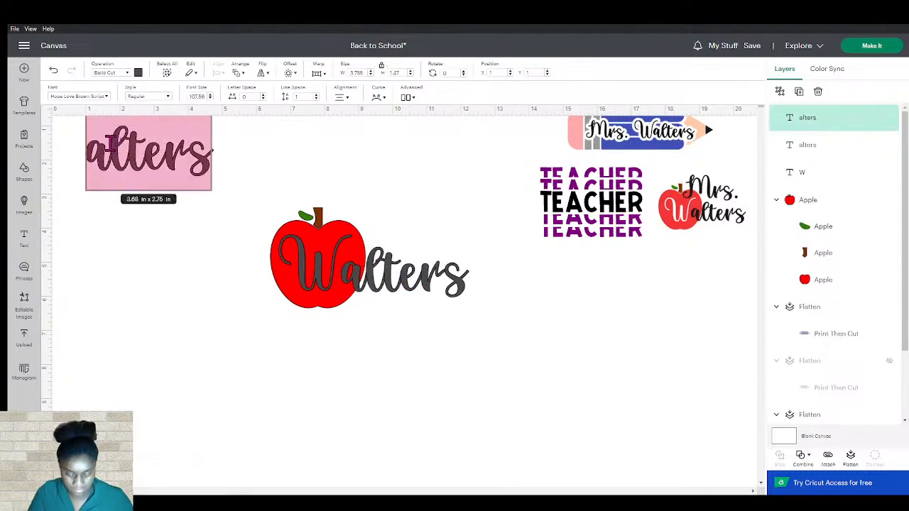
{"action": "type", "text": "Mrs."}
{"action": "left_click", "coordinate": [118, 260]}
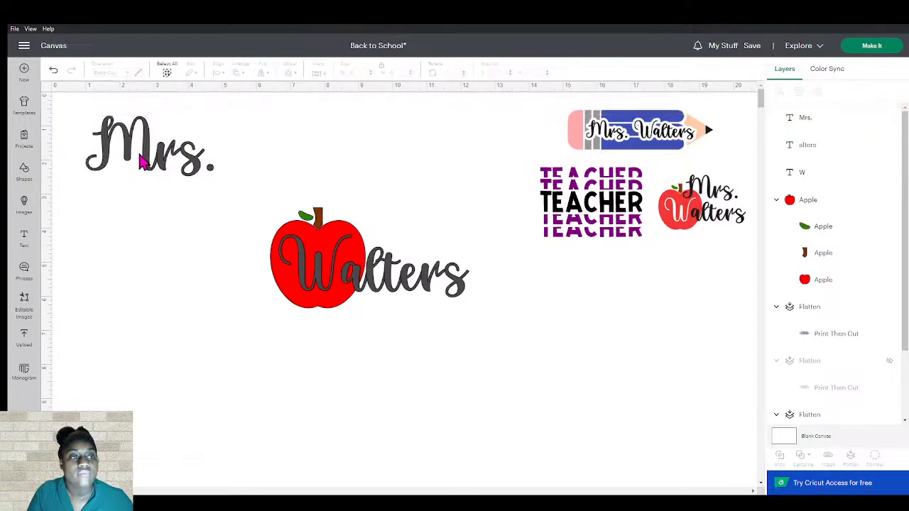
{"action": "left_click_drag", "start_coordinate": [142, 158], "coordinate": [388, 221]}
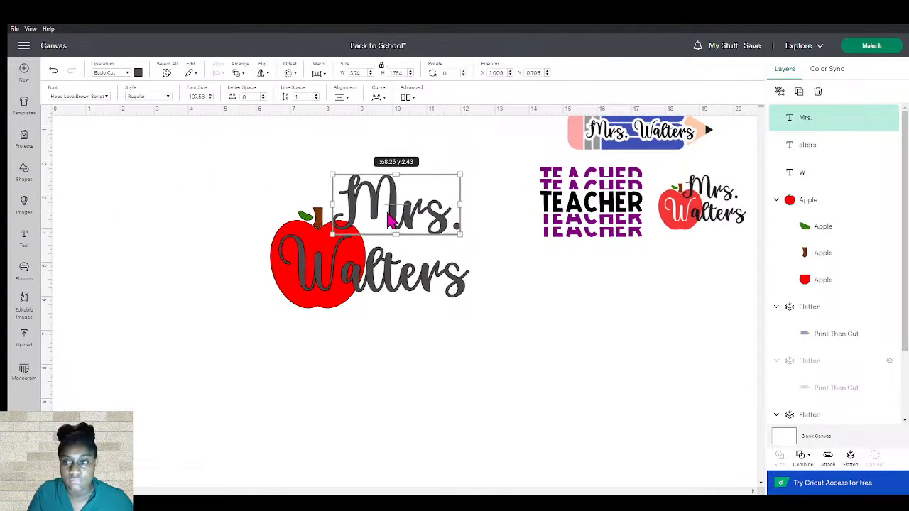
{"action": "left_click", "coordinate": [407, 360]}
Center the surname's initial on the apple and nudge the remaining letters slightly upward to meet it
{"action": "left_click", "coordinate": [331, 279]}
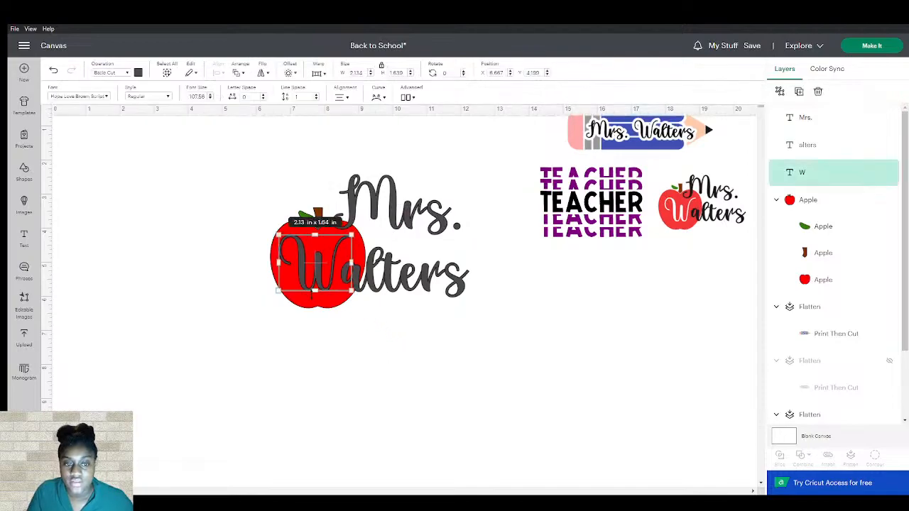
{"action": "left_click", "coordinate": [313, 304], "text": "shift"}
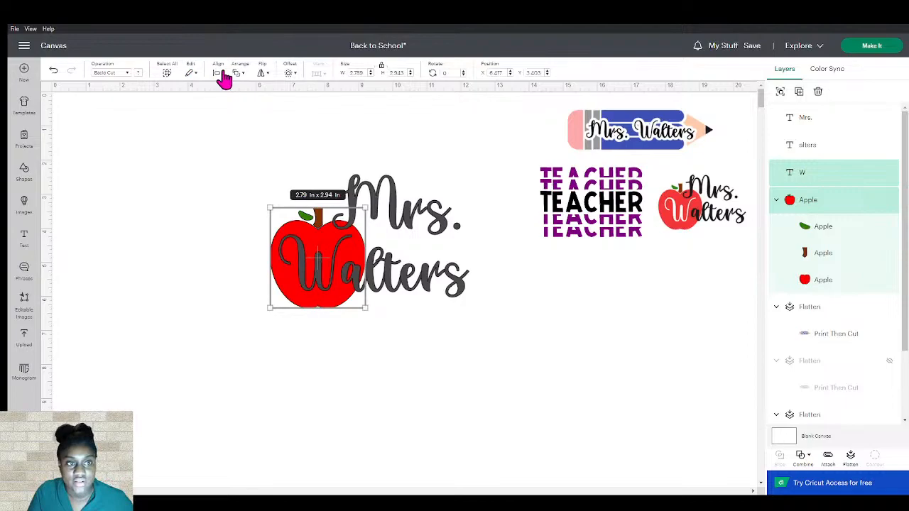
{"action": "left_click", "coordinate": [223, 78]}
{"action": "left_click", "coordinate": [240, 204]}
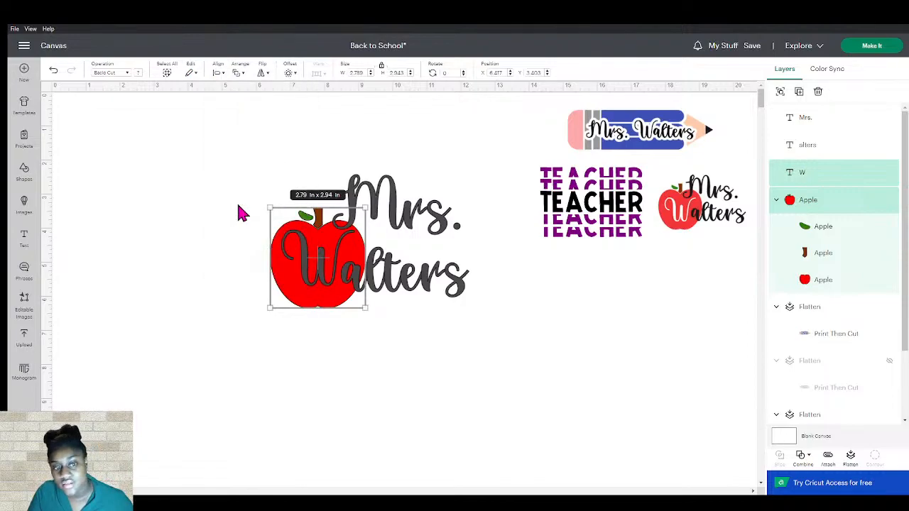
{"action": "left_click", "coordinate": [520, 419]}
{"action": "left_click_drag", "start_coordinate": [419, 294], "coordinate": [417, 287]}
{"action": "left_click", "coordinate": [498, 346]}
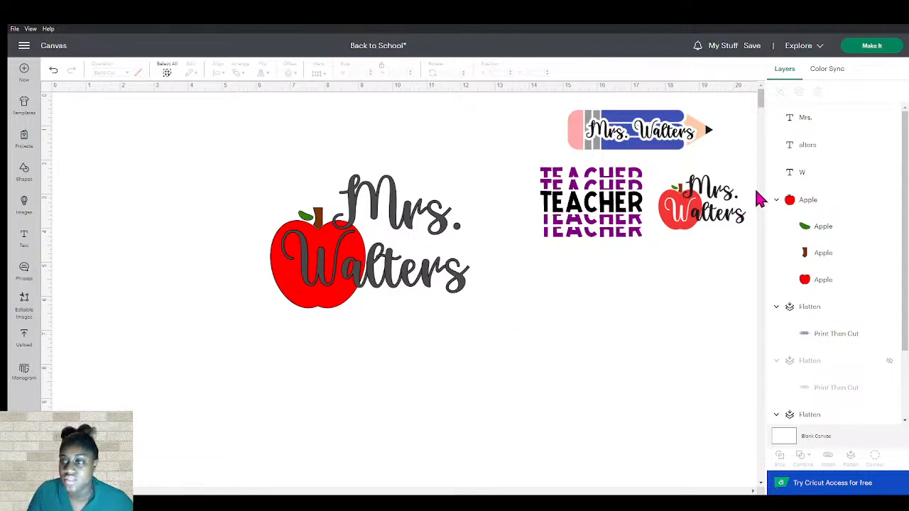
Subtract the surname's initial from the red apple body so the letter is cut out of it
{"action": "left_click", "coordinate": [813, 284]}
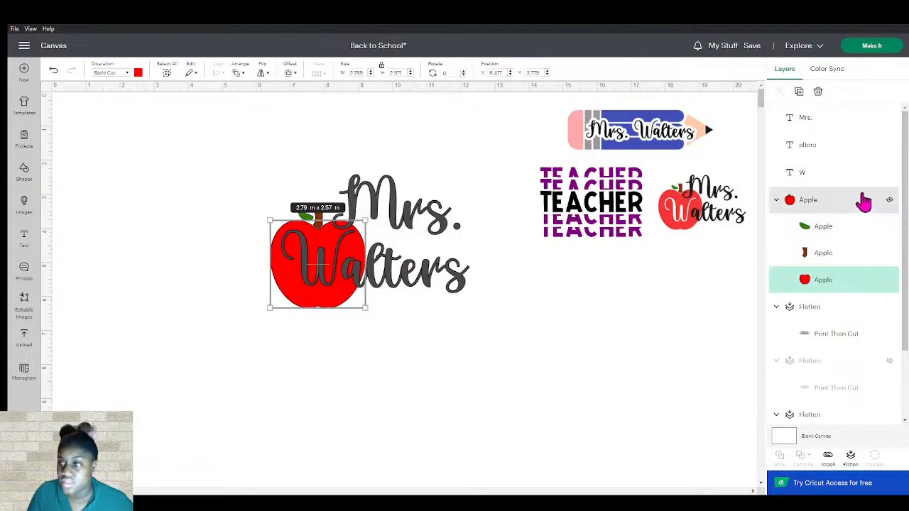
{"action": "left_click", "coordinate": [822, 182], "text": "shift"}
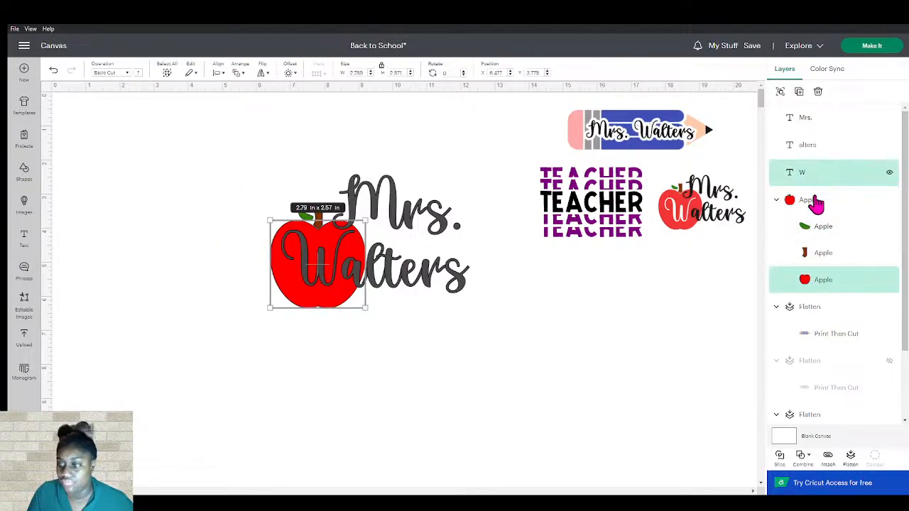
{"action": "left_click", "coordinate": [804, 466]}
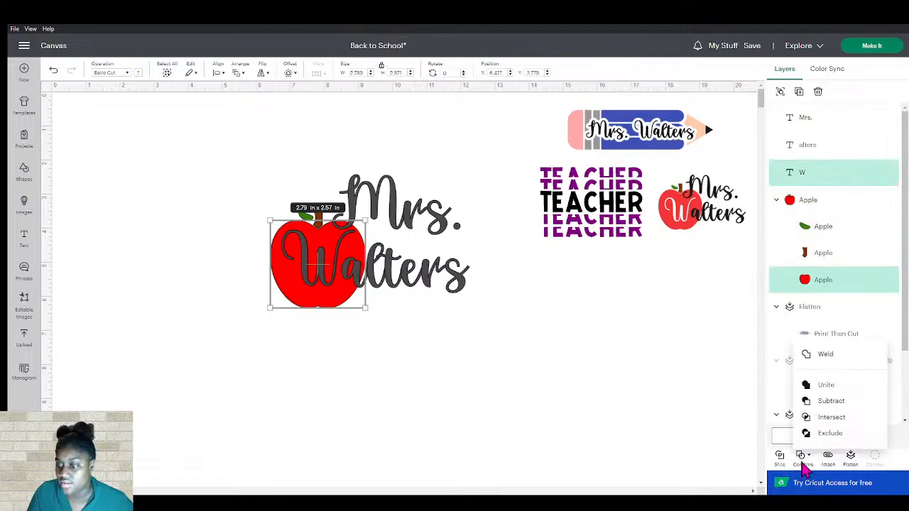
{"action": "left_click", "coordinate": [830, 402]}
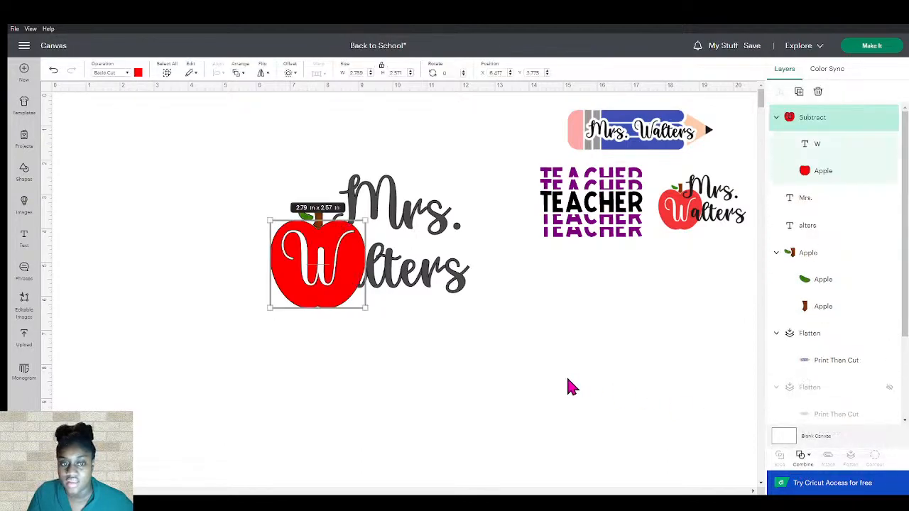
{"action": "left_click", "coordinate": [597, 409]}
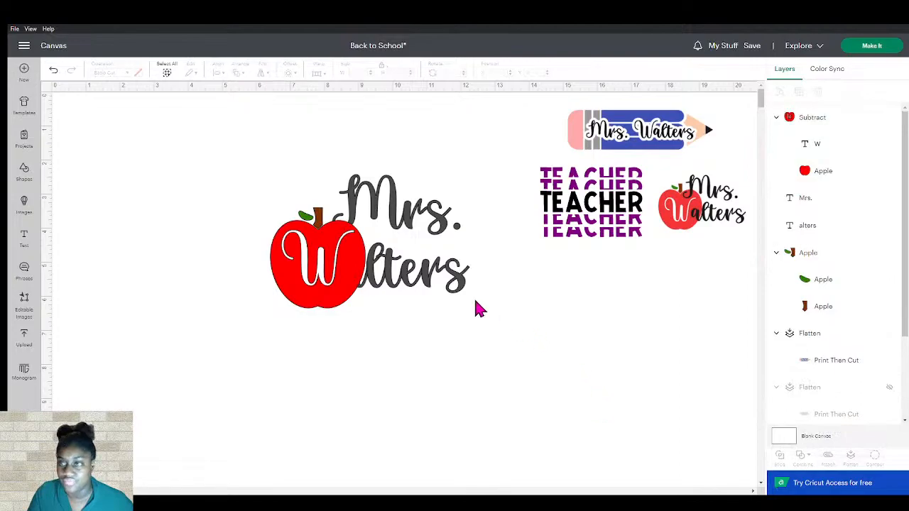
Try to move the remaining-letters text above the subtracted apple in the layer order
{"action": "left_click", "coordinate": [417, 281]}
{"action": "left_click_drag", "start_coordinate": [830, 225], "coordinate": [842, 113]}
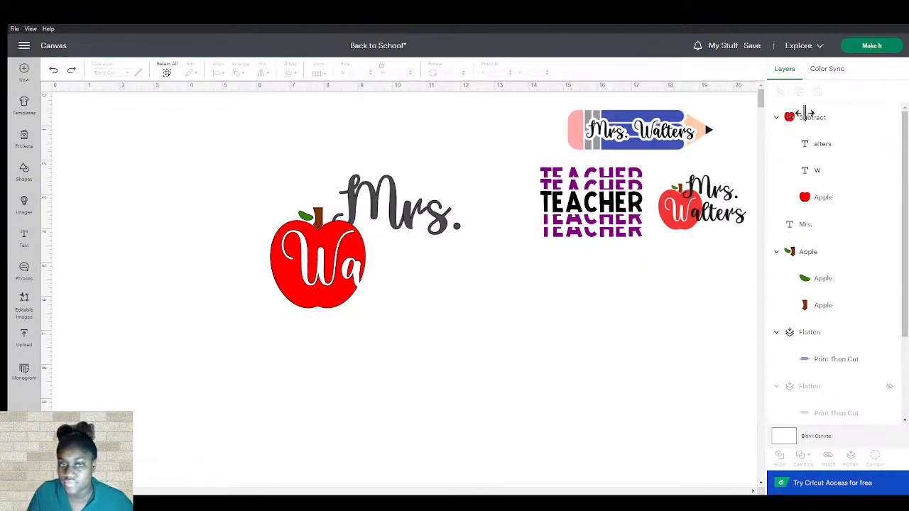
{"action": "left_click", "coordinate": [838, 119]}
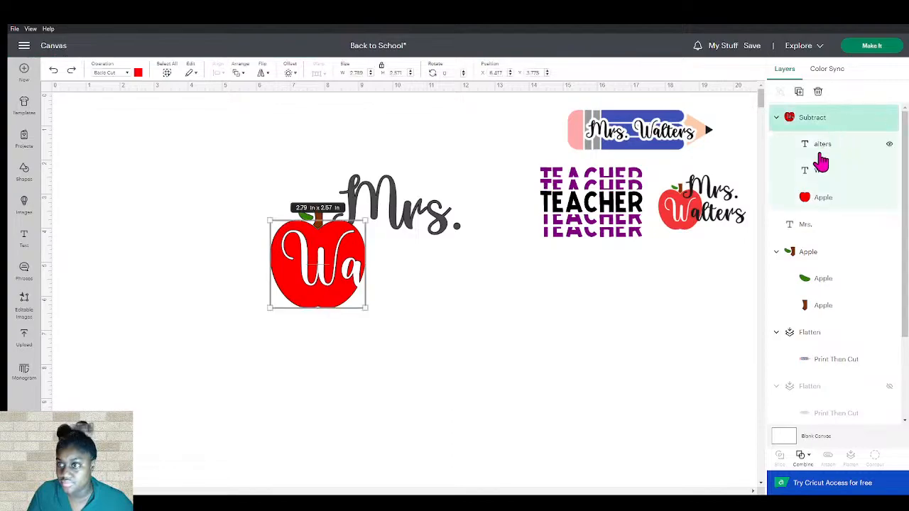
{"action": "left_click_drag", "start_coordinate": [773, 147], "coordinate": [804, 126]}
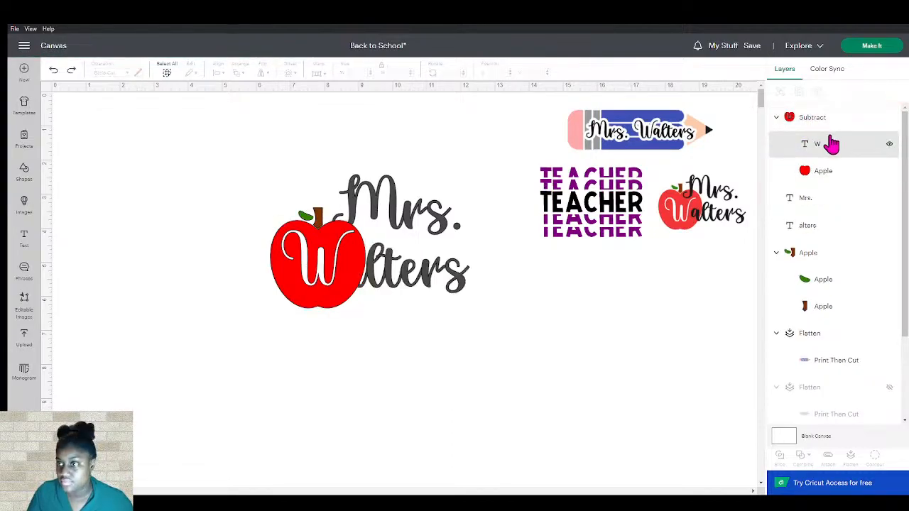
Bring the surname's remaining letters and the "Mrs." text to the front, above the apple
{"action": "right_click", "coordinate": [422, 275]}
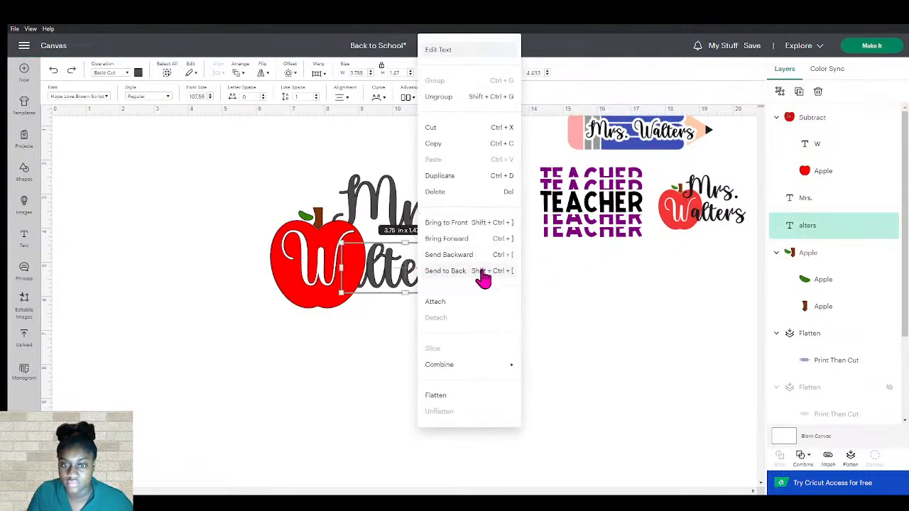
{"action": "left_click", "coordinate": [489, 223]}
{"action": "left_click", "coordinate": [599, 361]}
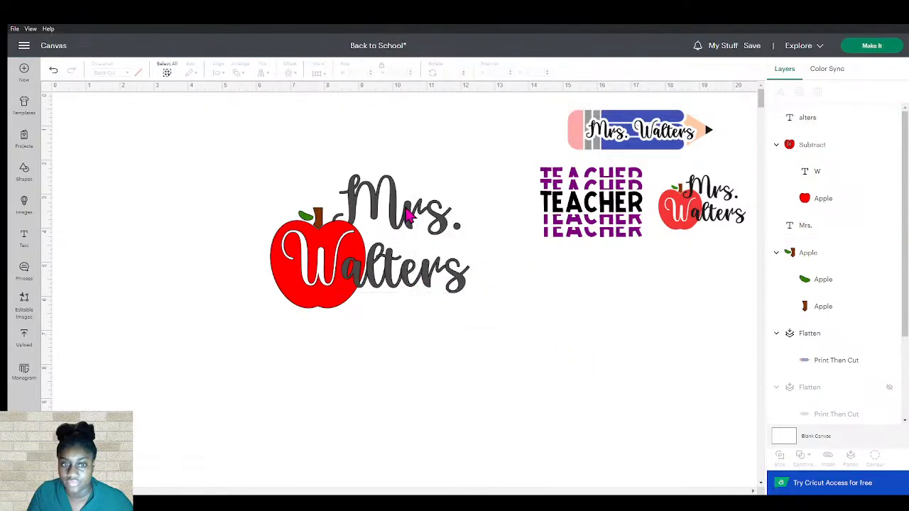
{"action": "left_click", "coordinate": [409, 216]}
{"action": "right_click", "coordinate": [409, 215]}
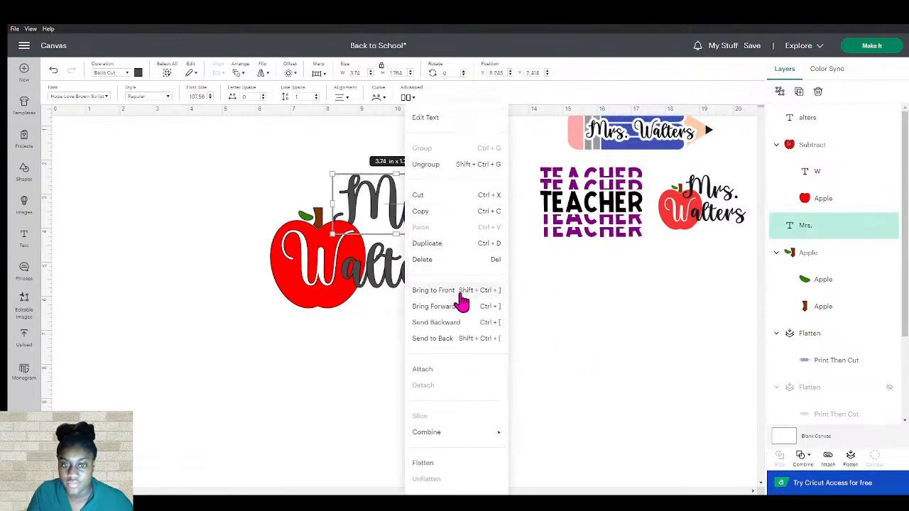
{"action": "left_click", "coordinate": [458, 290]}
{"action": "left_click", "coordinate": [601, 309]}
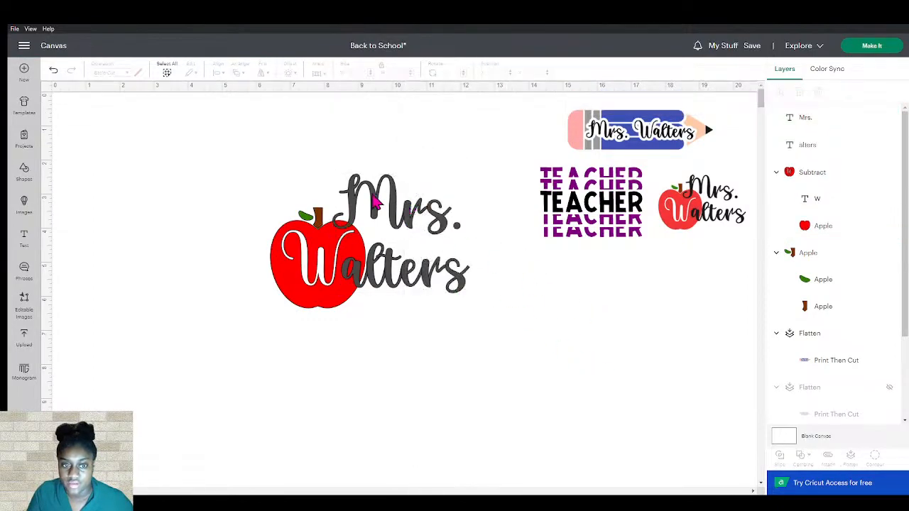
Color the "Mrs." text and the surname's remaining letters black
{"action": "left_click", "coordinate": [817, 146]}
{"action": "left_click", "coordinate": [782, 126], "text": "shift"}
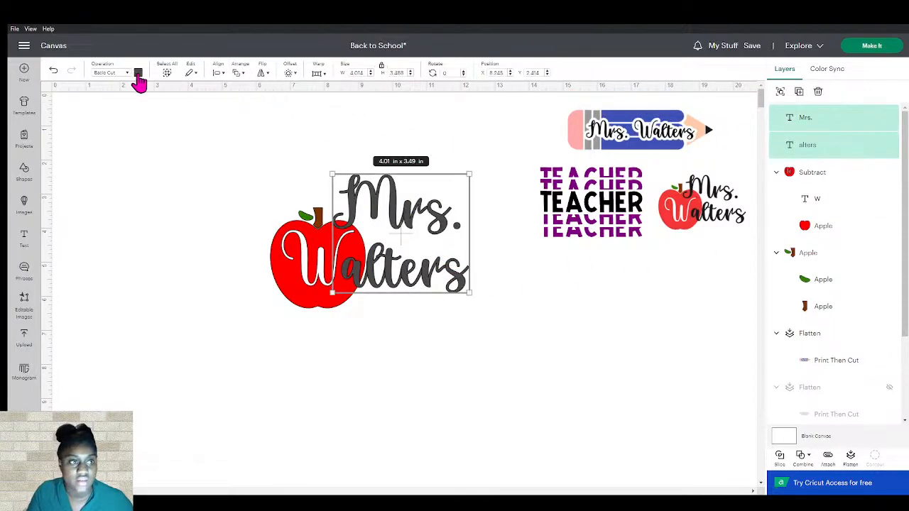
{"action": "left_click", "coordinate": [138, 73]}
{"action": "left_click", "coordinate": [206, 113]}
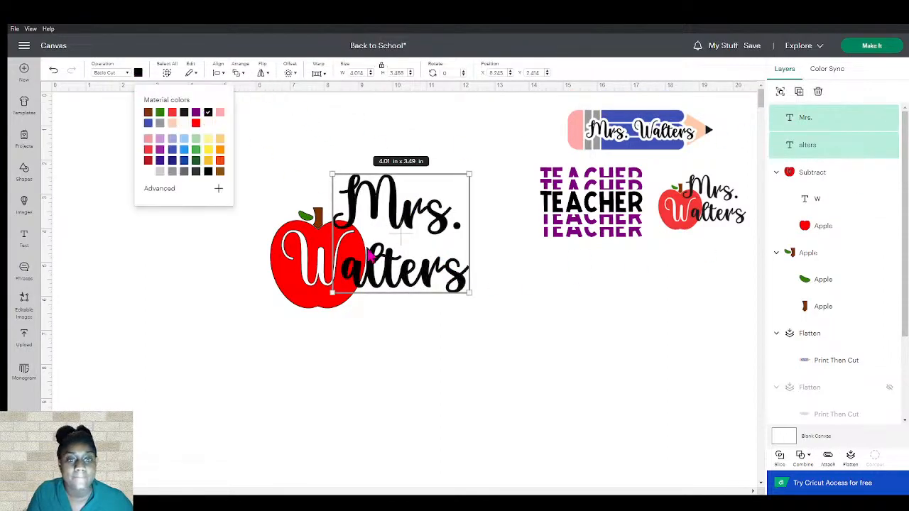
Flatten the apple, its stem and leaf, and the name texts into one printable layer
{"action": "left_click", "coordinate": [458, 359]}
{"action": "left_click_drag", "start_coordinate": [513, 349], "coordinate": [262, 177]}
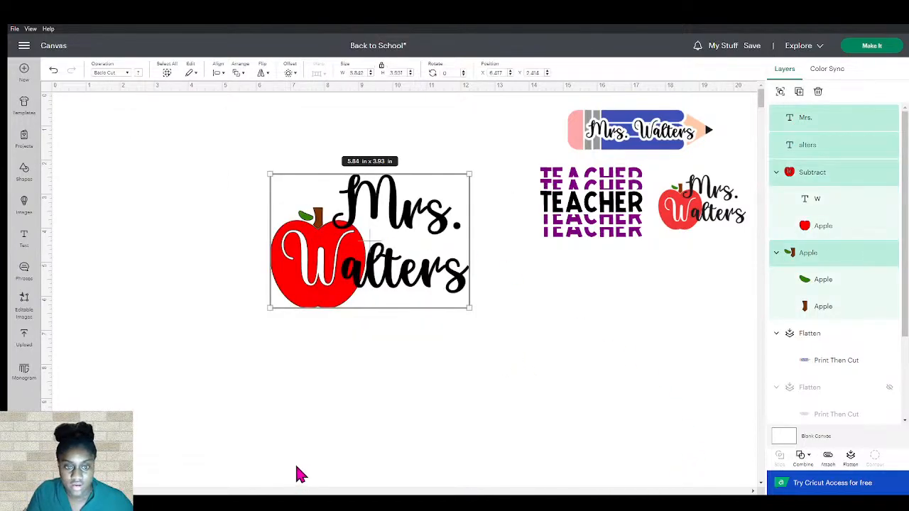
{"action": "left_click", "coordinate": [852, 458]}
Shrink the flattened apple design to about 2.5 by 1.68 in over the older apple version, and hide the older one
{"action": "left_click_drag", "start_coordinate": [348, 264], "coordinate": [527, 334]}
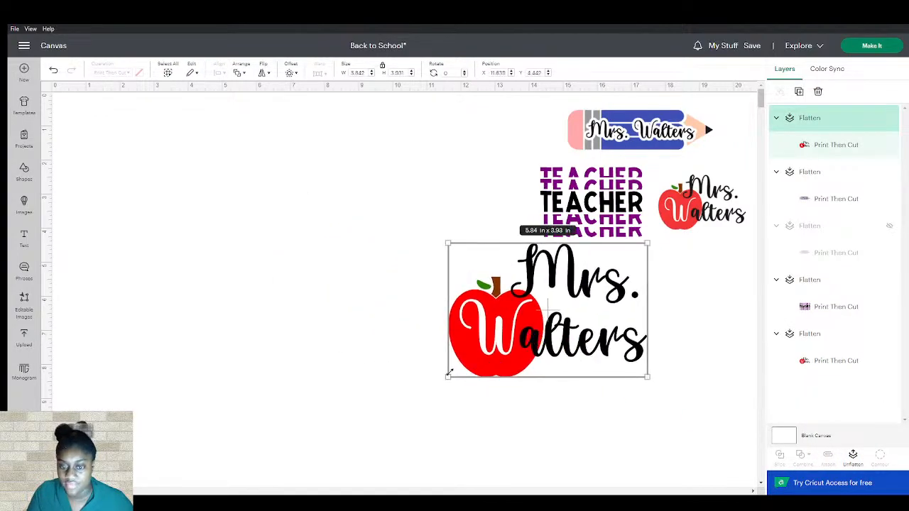
{"action": "left_click_drag", "start_coordinate": [447, 377], "coordinate": [663, 227]}
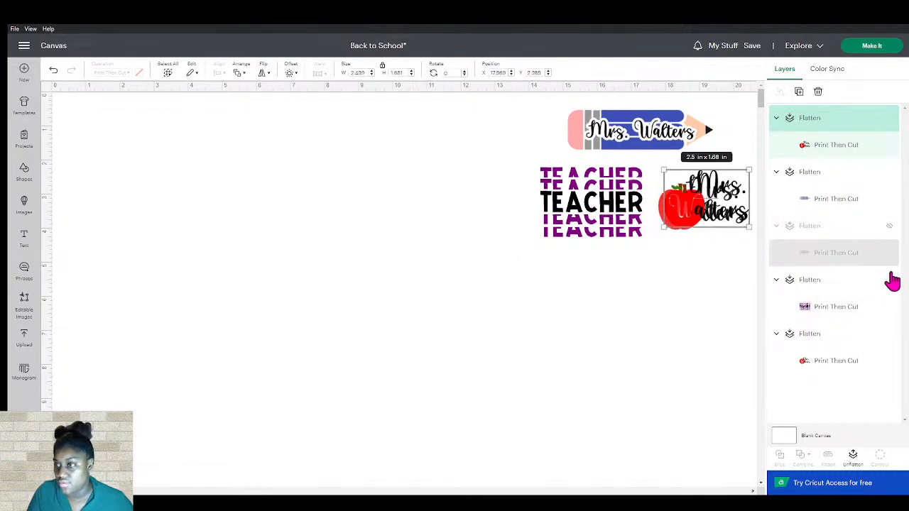
{"action": "left_click", "coordinate": [888, 334]}
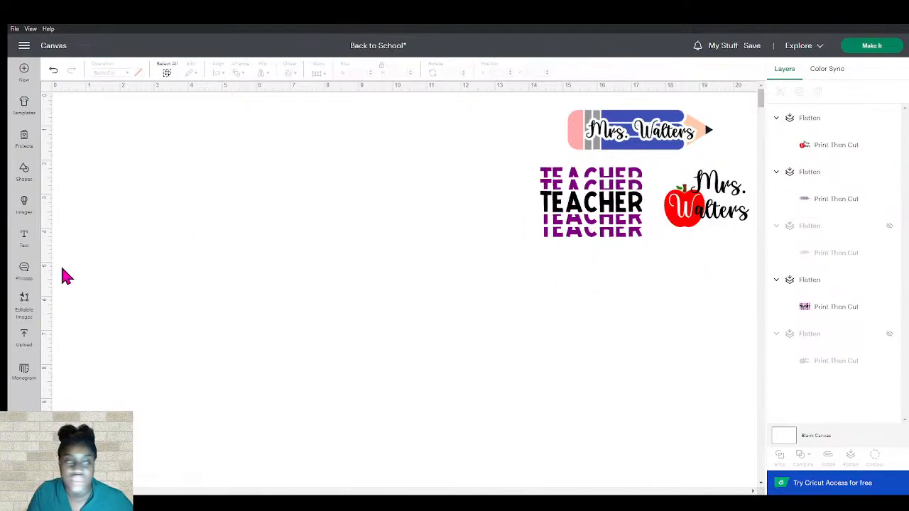
Search the uploaded images for "teacher" and add the stacked TEACHER image to the canvas
{"action": "left_click", "coordinate": [26, 339]}
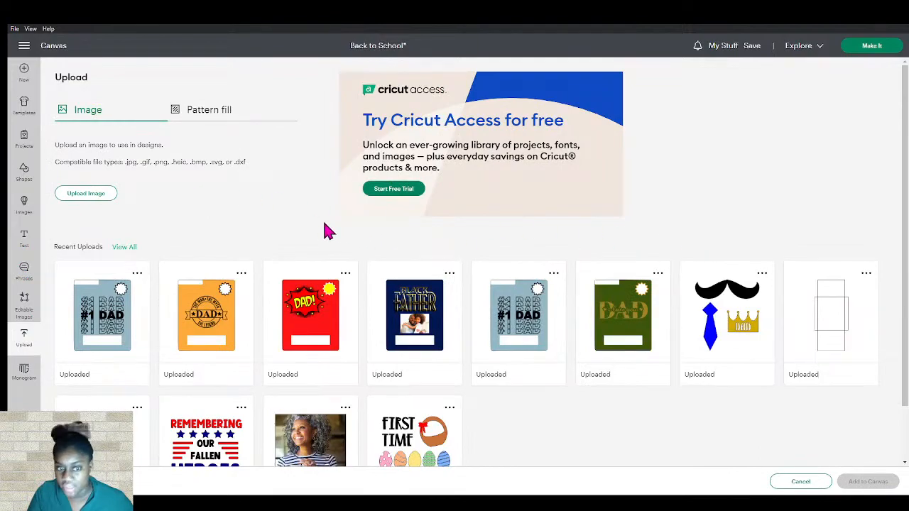
{"action": "left_click", "coordinate": [127, 247]}
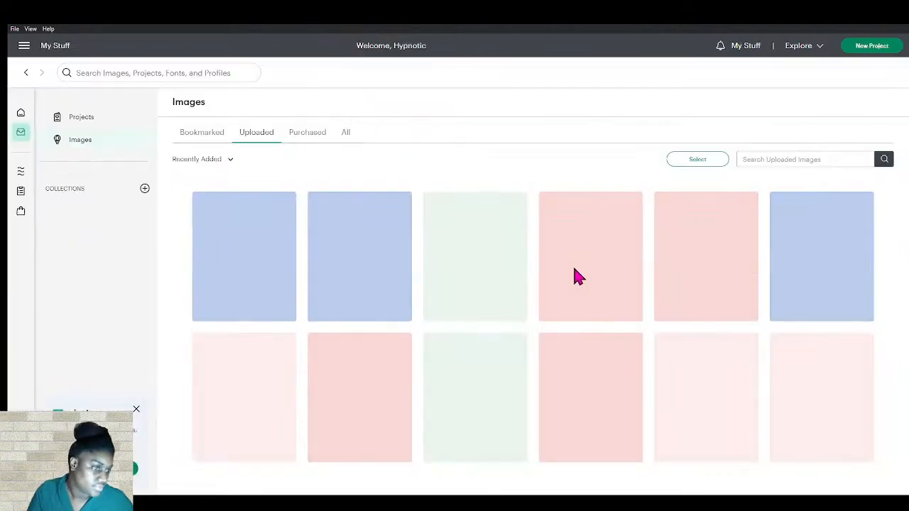
{"action": "left_click", "coordinate": [741, 160]}
{"action": "type", "text": "dad"}
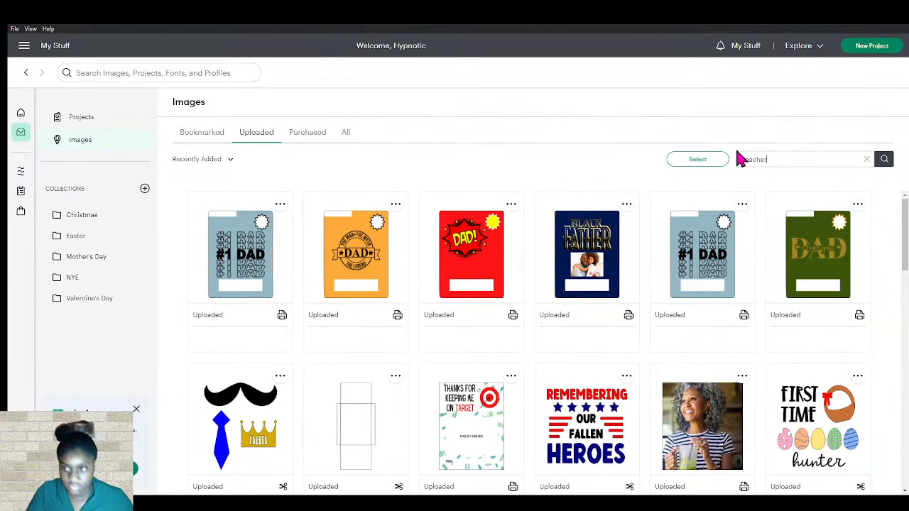
{"action": "key", "text": "Return"}
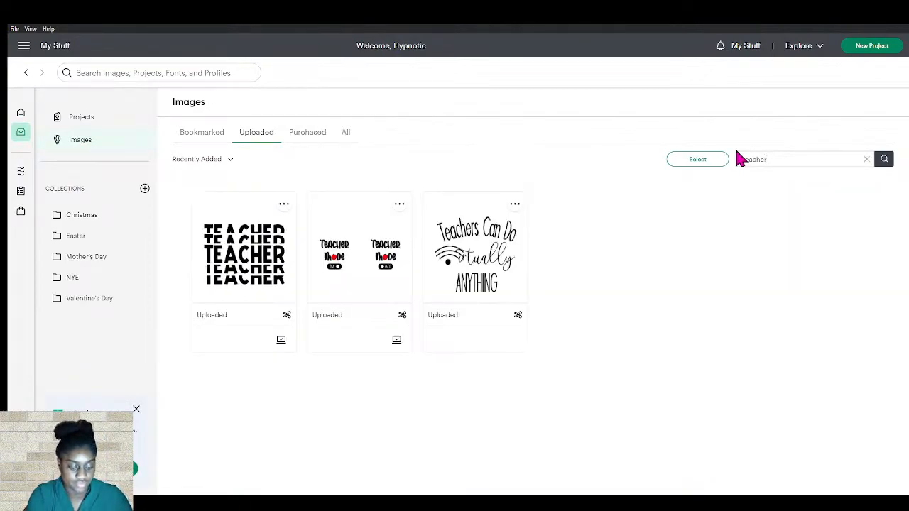
{"action": "left_click", "coordinate": [237, 289]}
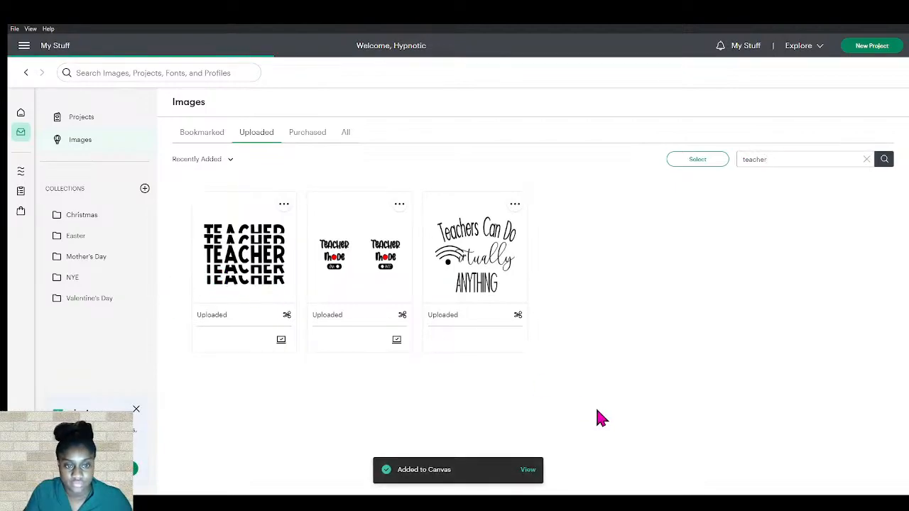
{"action": "left_click", "coordinate": [530, 471]}
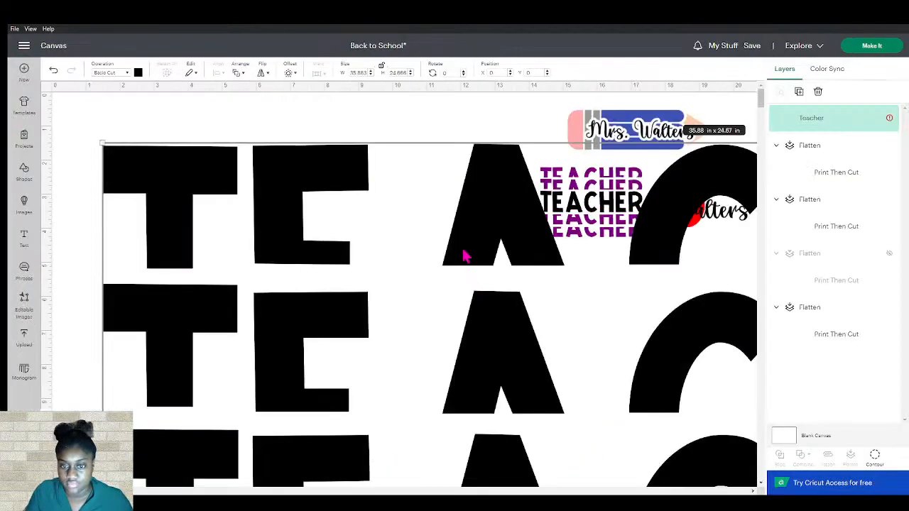
Set the stacked TEACHER image's width to 5 in and move it to about X 6.17, Y 2.97
{"action": "left_click", "coordinate": [358, 73]}
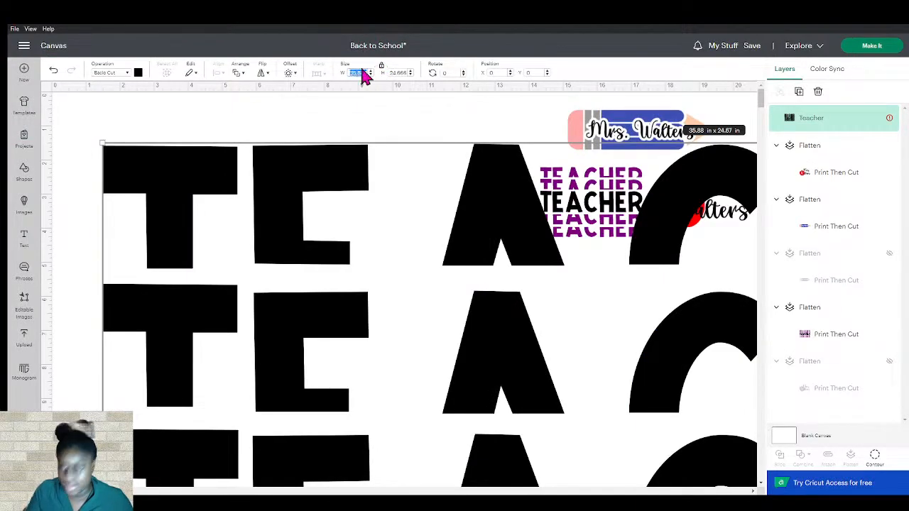
{"action": "type", "text": "5"}
{"action": "key", "text": "Return"}
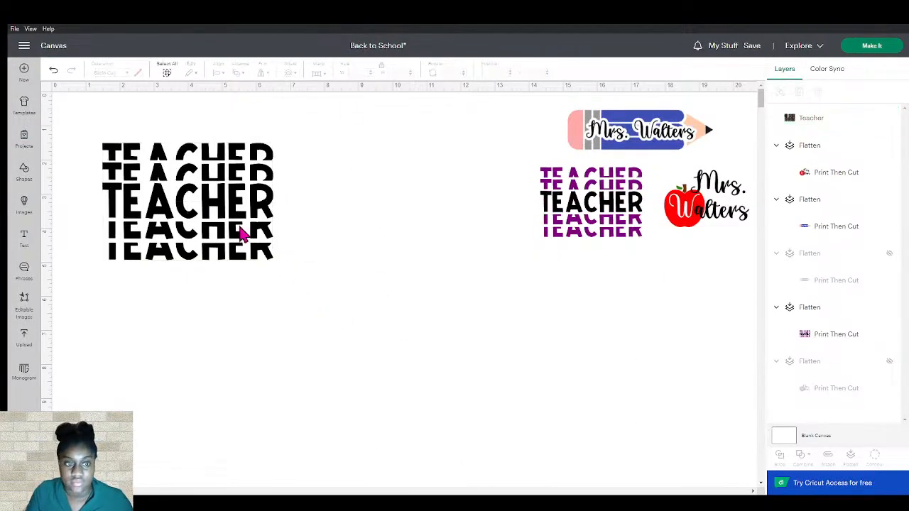
{"action": "left_click_drag", "start_coordinate": [213, 196], "coordinate": [372, 244]}
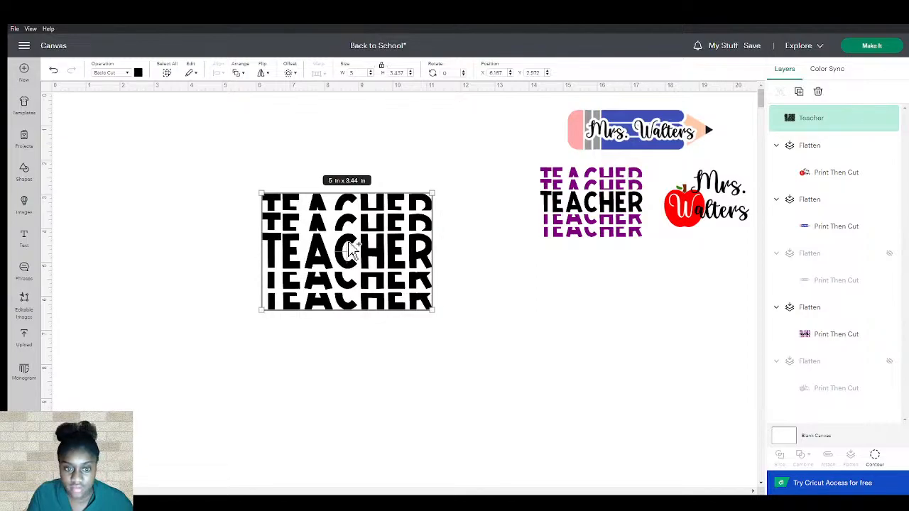
Duplicate the stacked TEACHER image and hide the contours of the full middle word's letters in the upper layer copy
{"action": "key", "text": "ctrl+d"}
{"action": "left_click", "coordinate": [818, 130]}
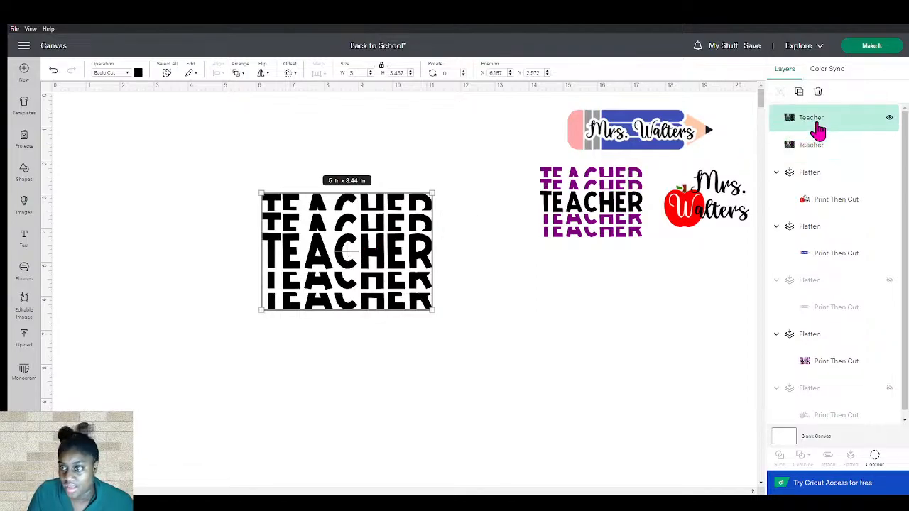
{"action": "left_click", "coordinate": [877, 459]}
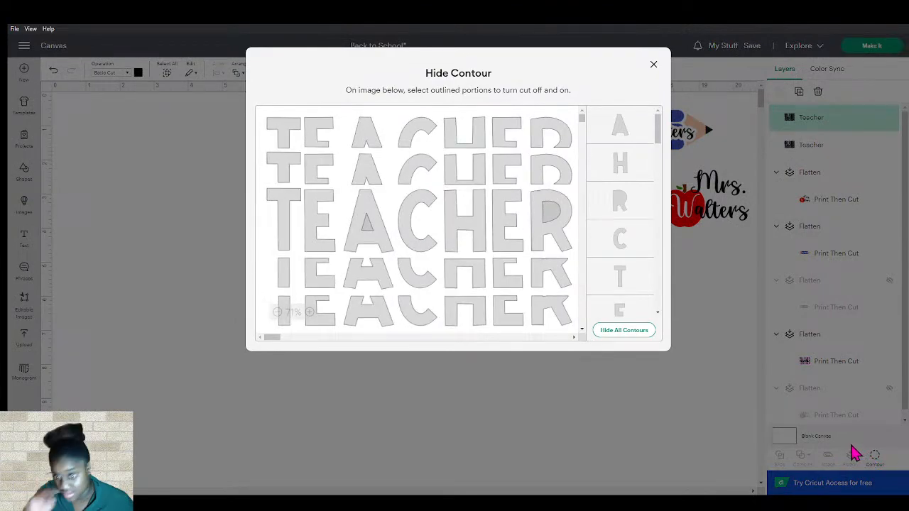
{"action": "double_click", "coordinate": [433, 73]}
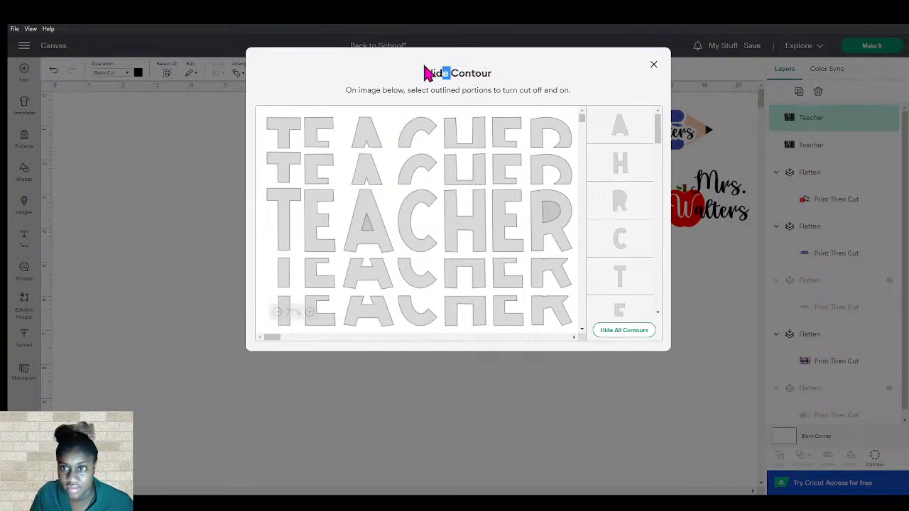
{"action": "left_click", "coordinate": [284, 237]}
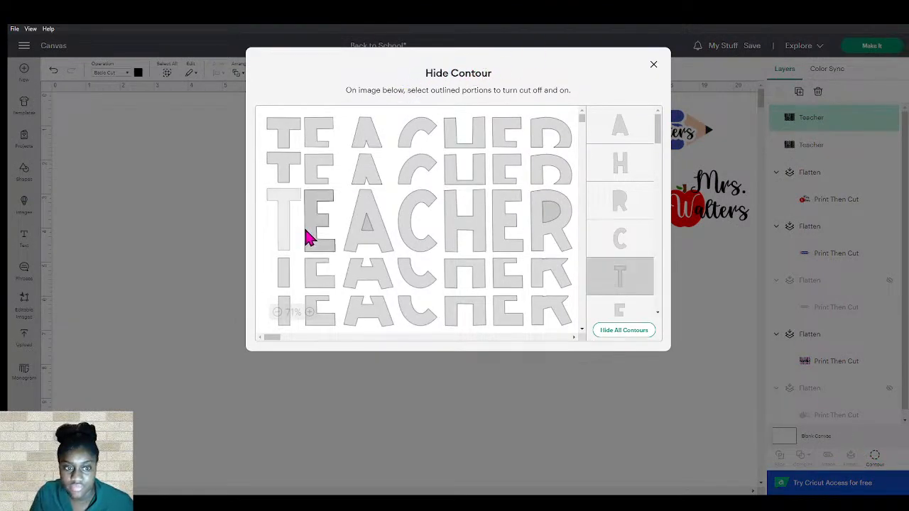
{"action": "left_click", "coordinate": [362, 229]}
{"action": "left_click", "coordinate": [415, 227]}
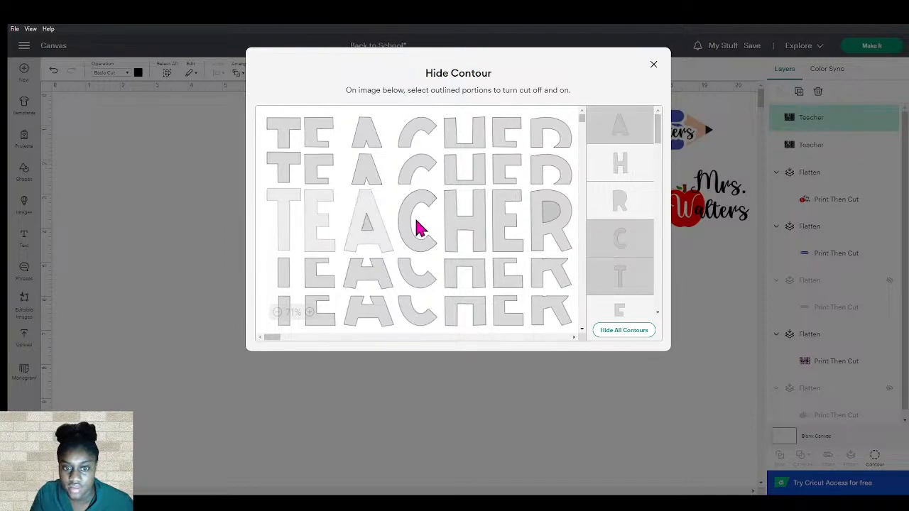
{"action": "left_click", "coordinate": [463, 229]}
{"action": "left_click", "coordinate": [512, 232]}
{"action": "left_click", "coordinate": [541, 237]}
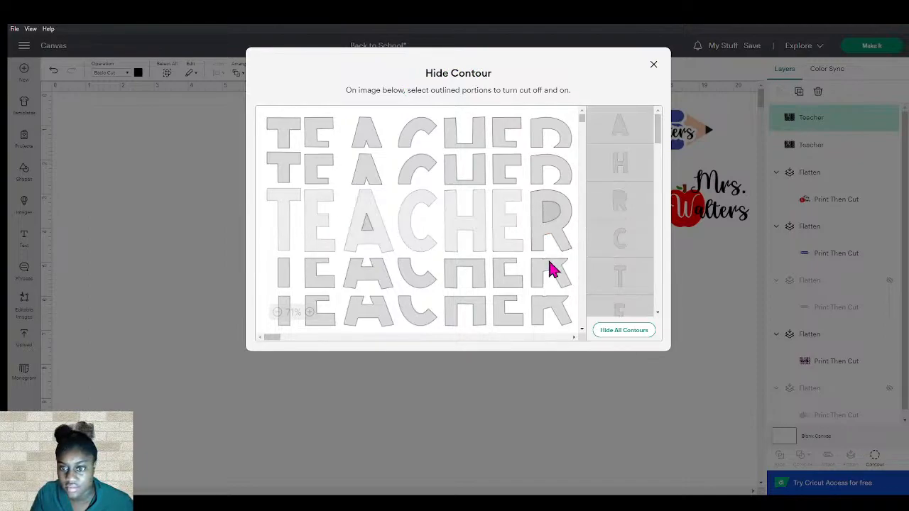
{"action": "left_click", "coordinate": [577, 430]}
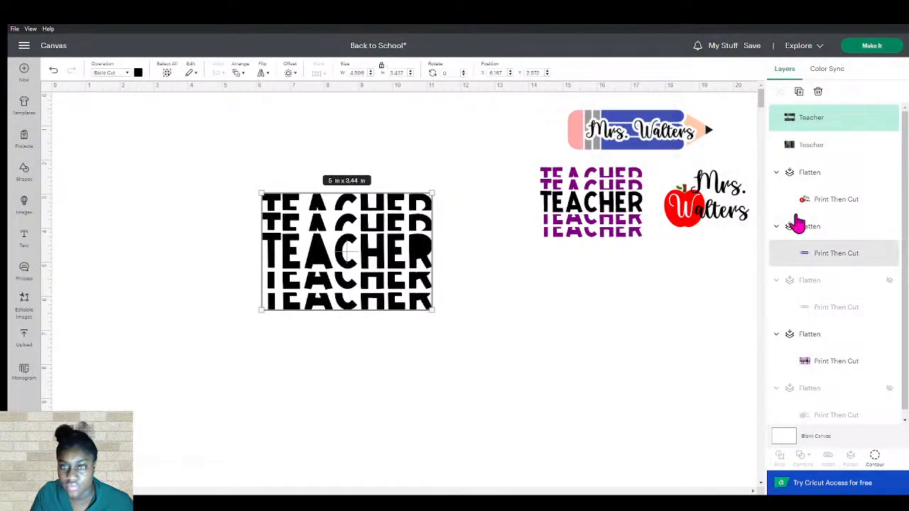
Hide the lower Teacher layer and remove the leftover inner contours of the A and R from the upper copy
{"action": "left_click", "coordinate": [894, 149]}
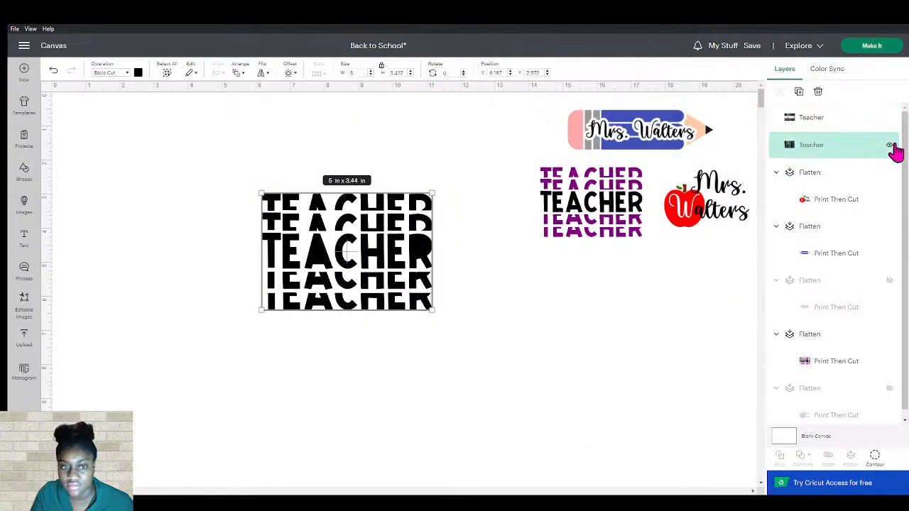
{"action": "left_click", "coordinate": [890, 146]}
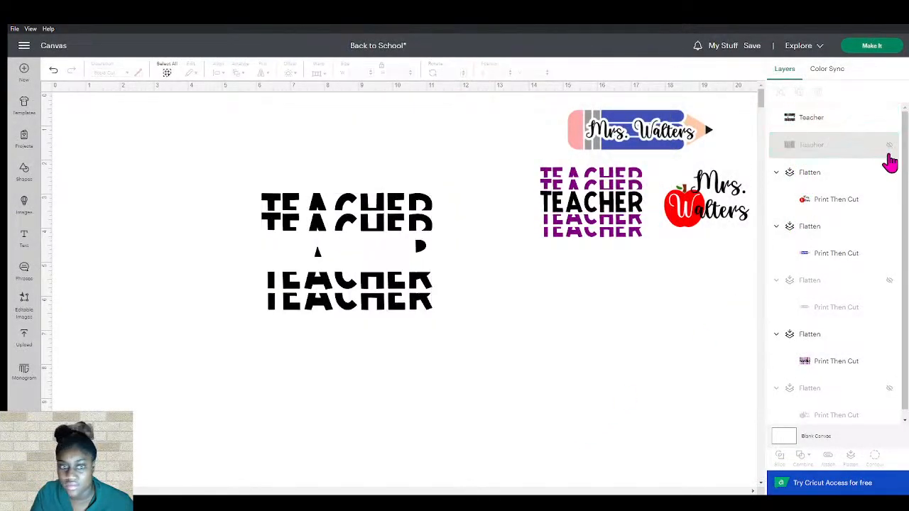
{"action": "left_click", "coordinate": [847, 135]}
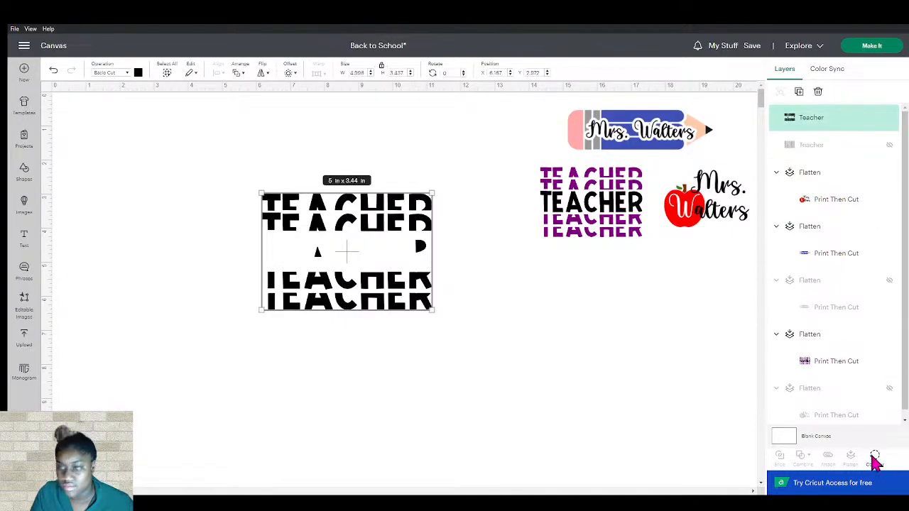
{"action": "left_click", "coordinate": [876, 458]}
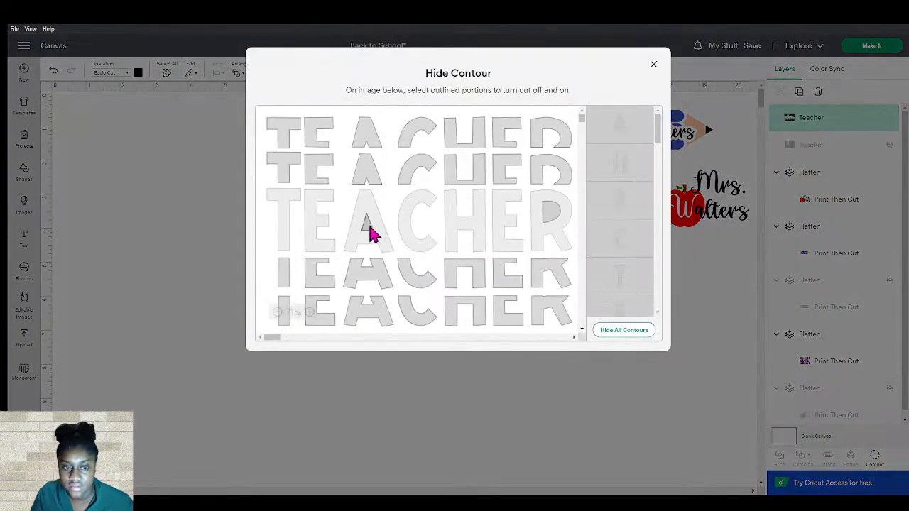
{"action": "left_click", "coordinate": [369, 226]}
{"action": "left_click", "coordinate": [552, 214]}
{"action": "left_click", "coordinate": [616, 424]}
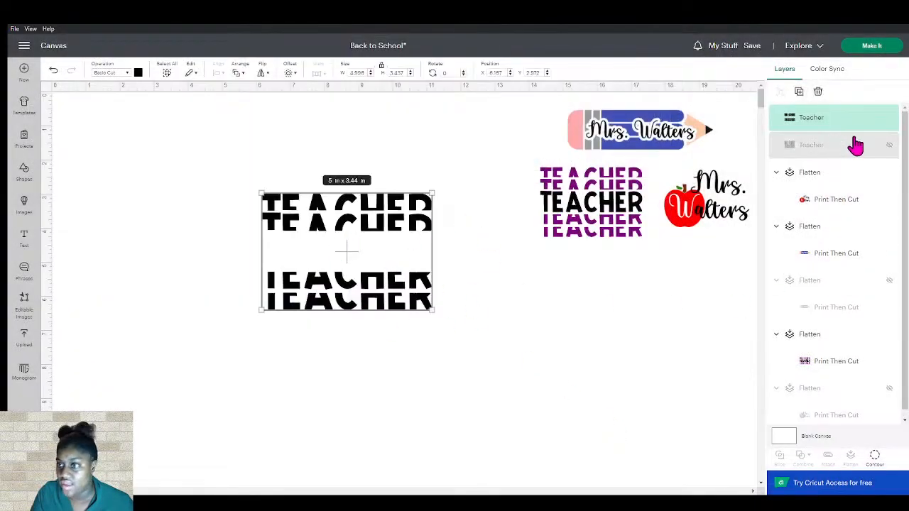
Show the lower Teacher layer again and hide all its contours except the middle word's T, E, C, H, E and R
{"action": "left_click", "coordinate": [889, 145]}
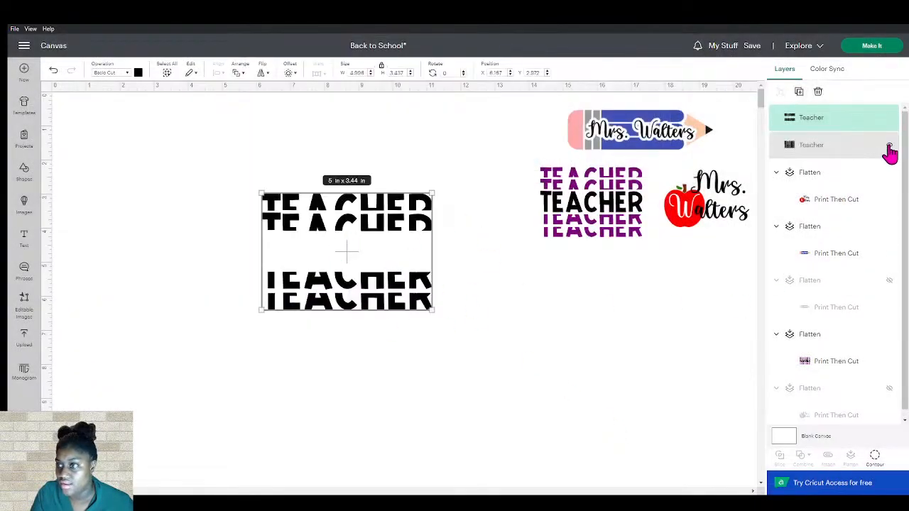
{"action": "left_click", "coordinate": [846, 143]}
{"action": "left_click", "coordinate": [877, 459]}
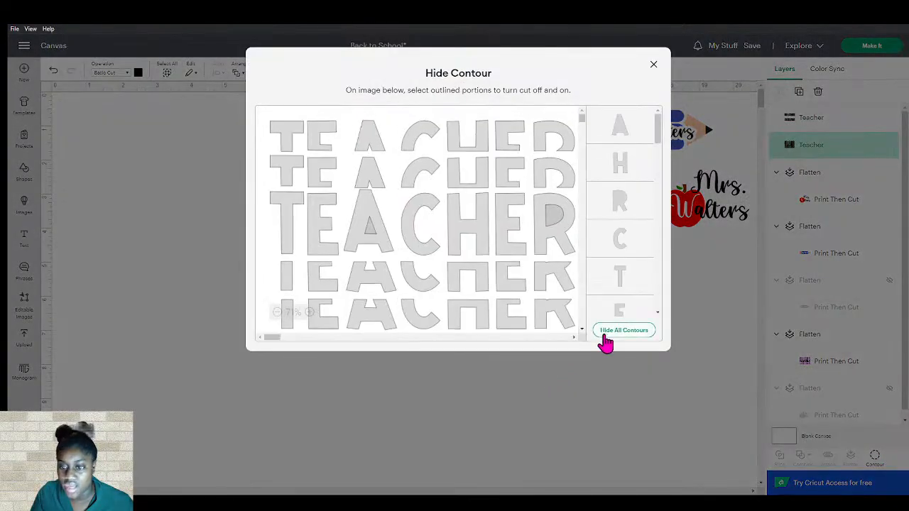
{"action": "left_click", "coordinate": [606, 341]}
{"action": "left_click", "coordinate": [607, 334]}
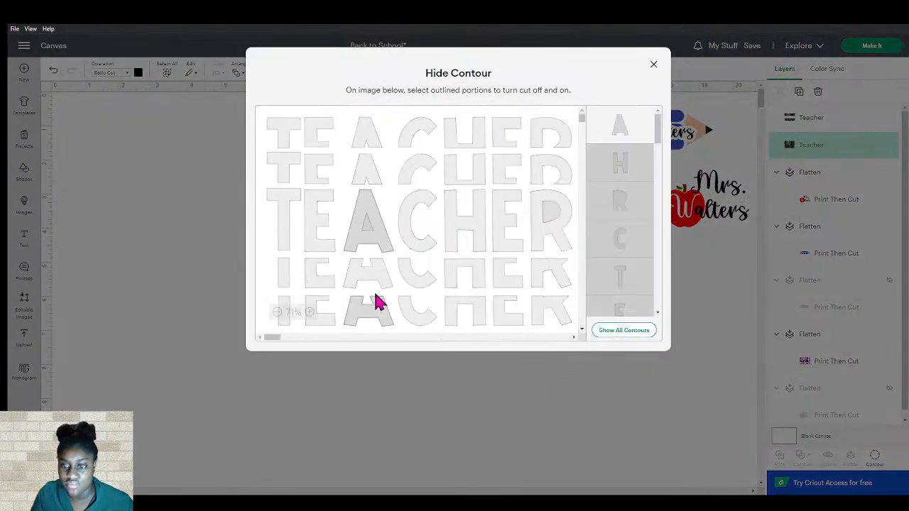
{"action": "left_click", "coordinate": [284, 238]}
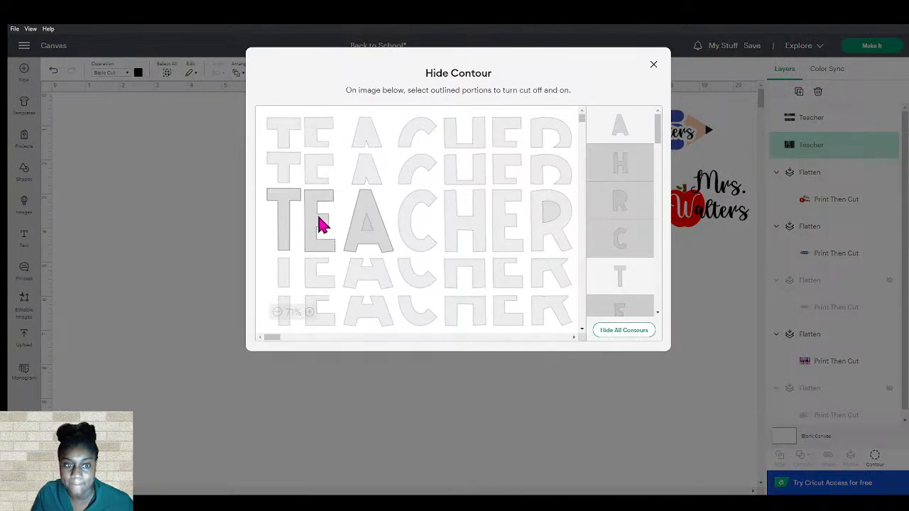
{"action": "left_click", "coordinate": [323, 228]}
{"action": "left_click", "coordinate": [364, 235]}
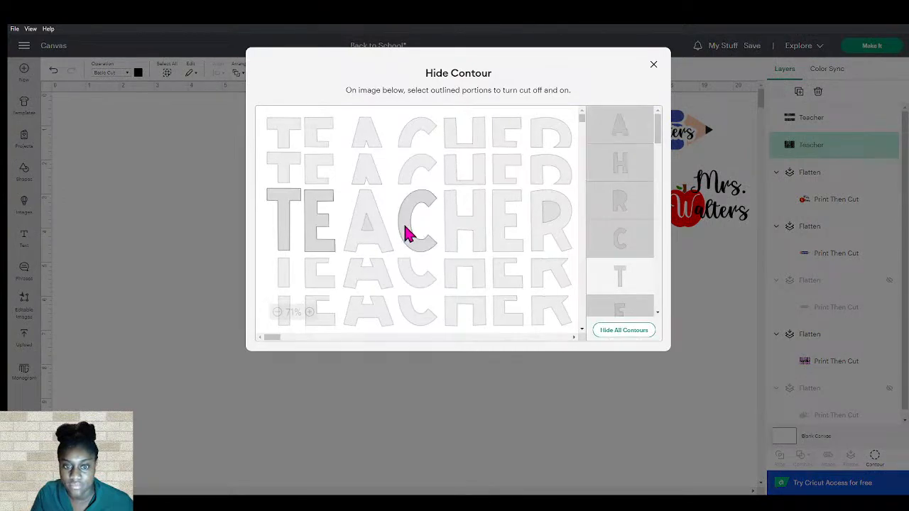
{"action": "left_click", "coordinate": [402, 233]}
{"action": "left_click", "coordinate": [456, 233]}
{"action": "left_click", "coordinate": [508, 236]}
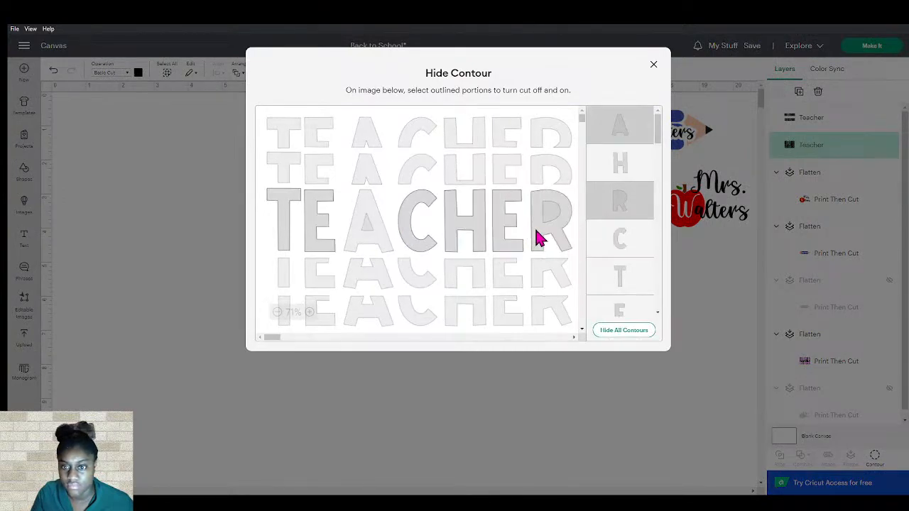
{"action": "left_click", "coordinate": [538, 239]}
{"action": "left_click", "coordinate": [611, 427]}
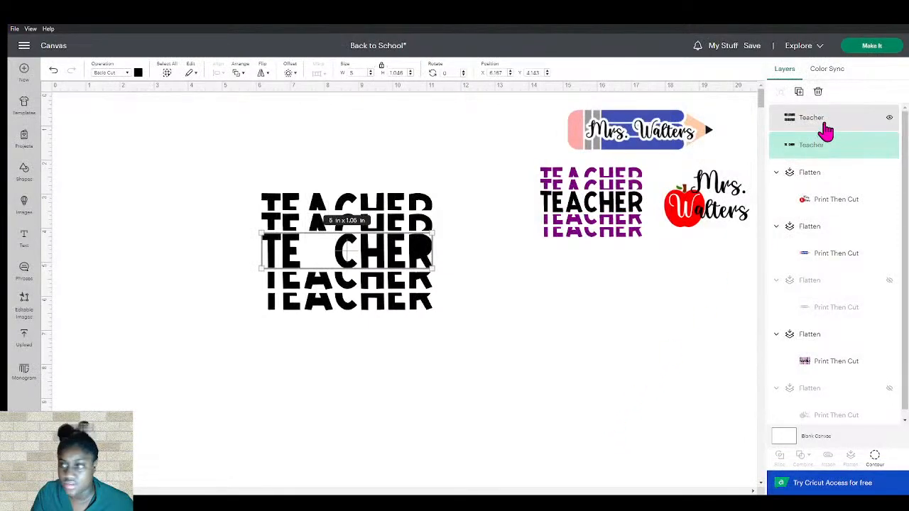
Hide the upper Teacher layer and restore the middle word's A and the inner contours of its A and R in the lower layer
{"action": "left_click", "coordinate": [889, 118]}
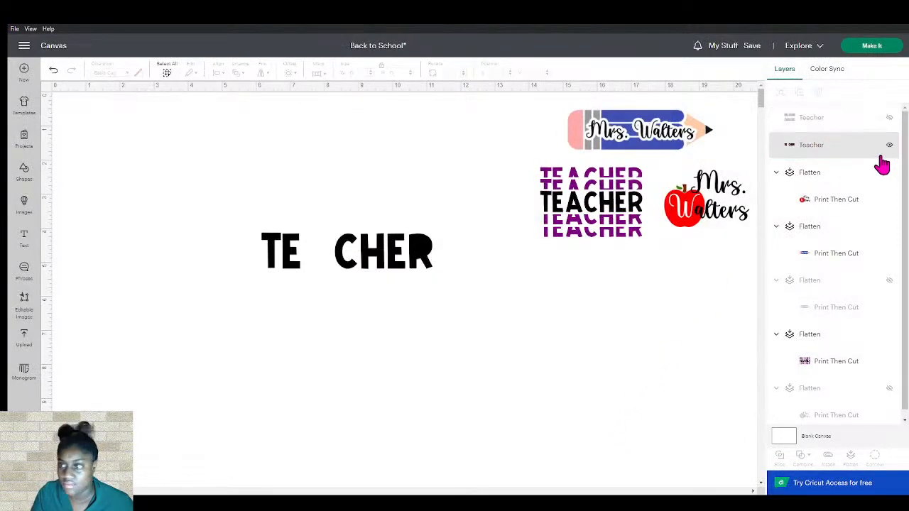
{"action": "left_click", "coordinate": [860, 151]}
{"action": "left_click", "coordinate": [877, 457]}
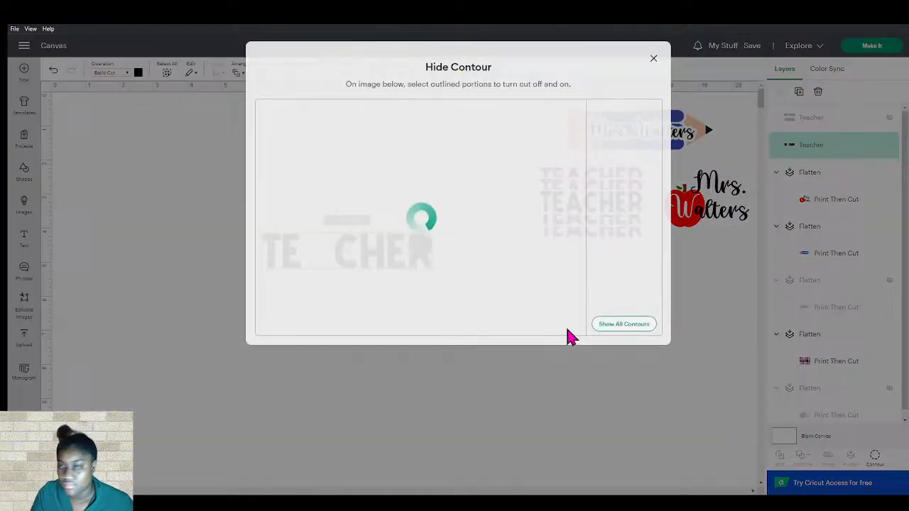
{"action": "left_click", "coordinate": [377, 241]}
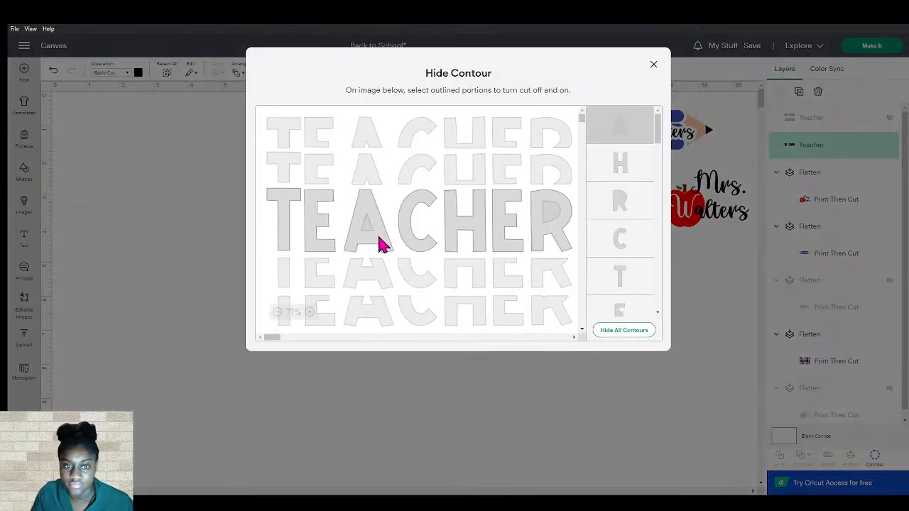
{"action": "left_click", "coordinate": [553, 217]}
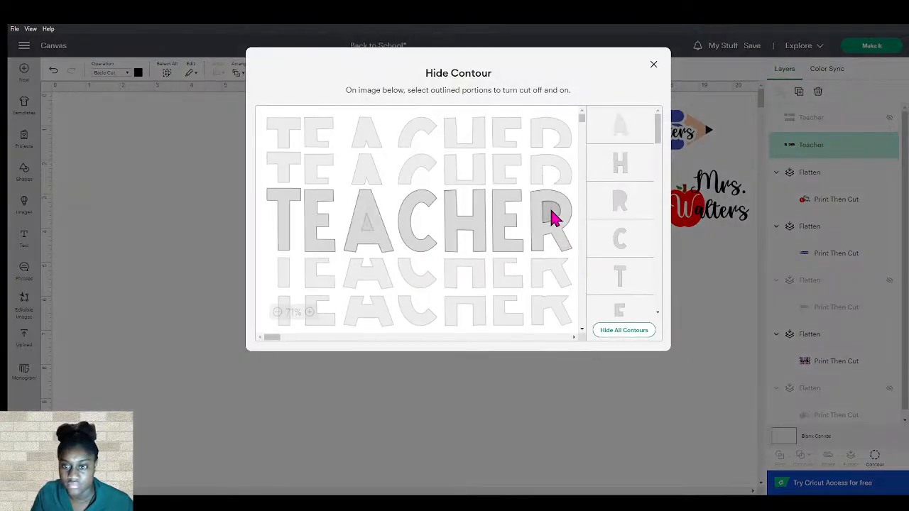
{"action": "left_click", "coordinate": [592, 415]}
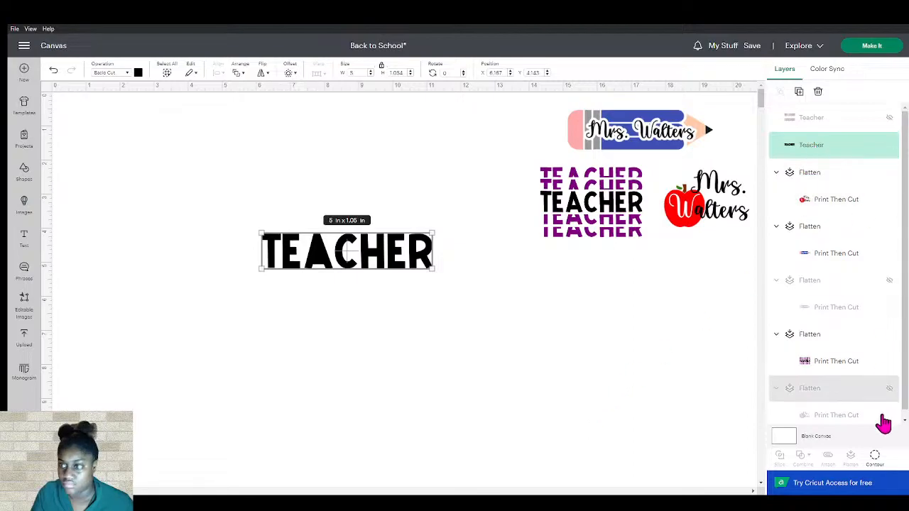
{"action": "left_click", "coordinate": [875, 457]}
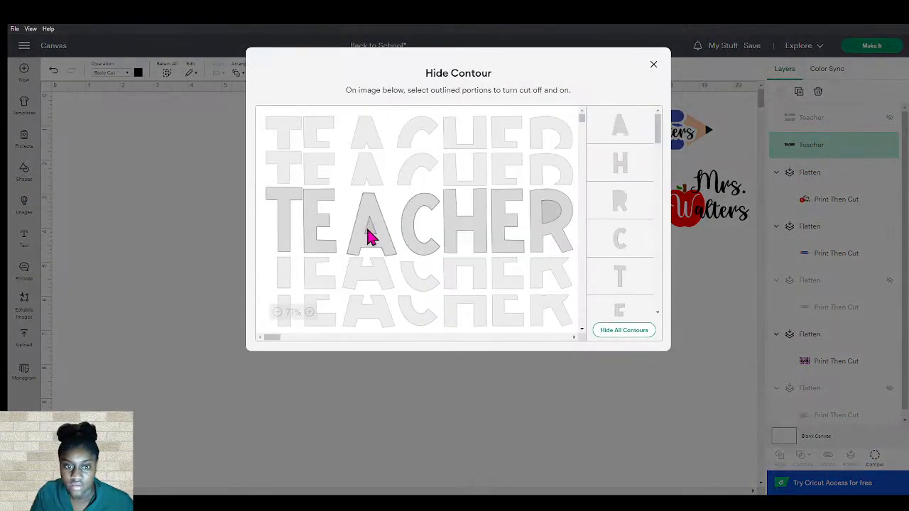
{"action": "left_click", "coordinate": [582, 443]}
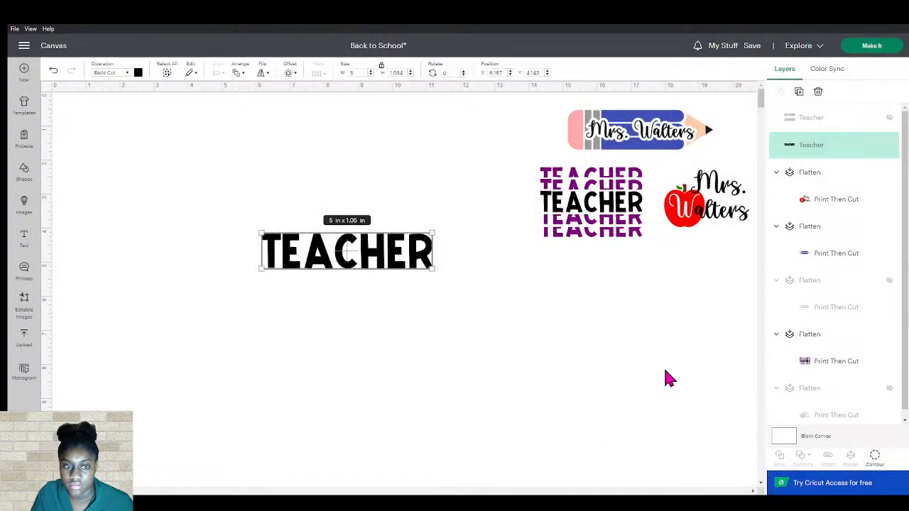
Color the middle TEACHER word purple, then flatten it with the reshown black split rows into one printable layer
{"action": "left_click", "coordinate": [139, 73]}
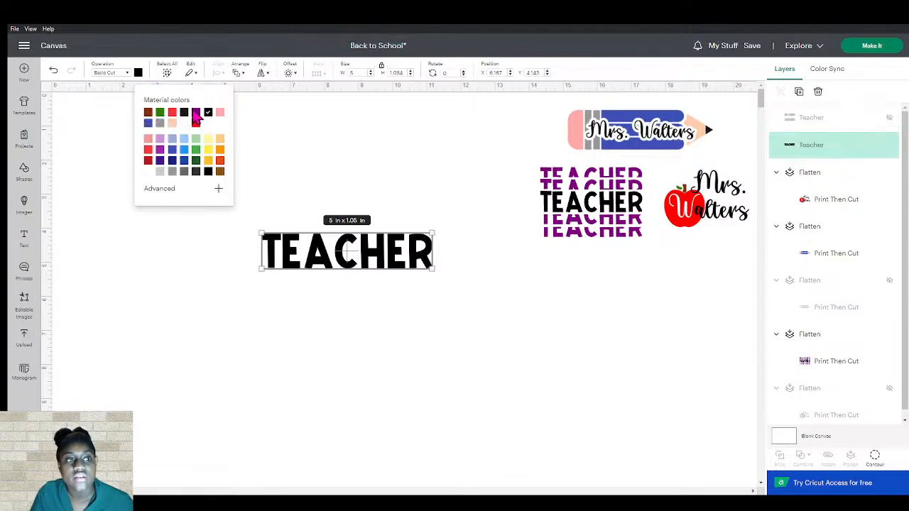
{"action": "left_click", "coordinate": [196, 113]}
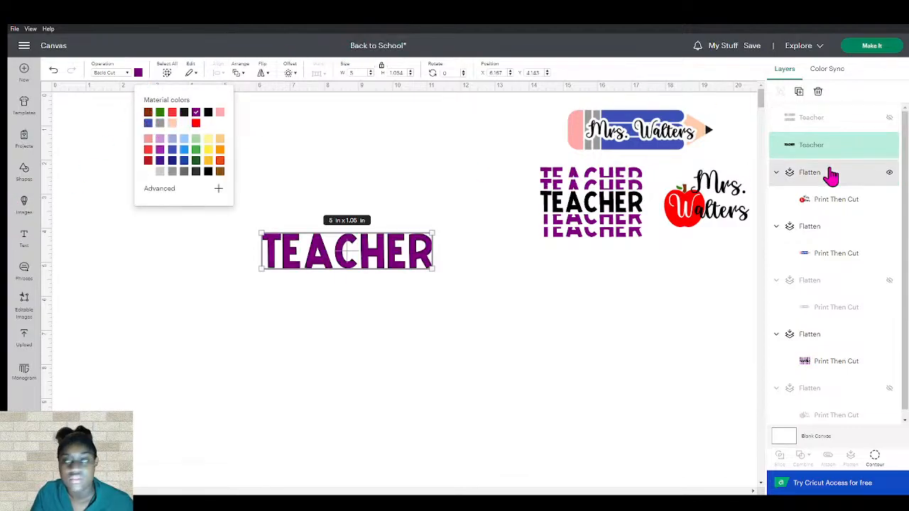
{"action": "left_click", "coordinate": [889, 120]}
{"action": "left_click", "coordinate": [546, 449]}
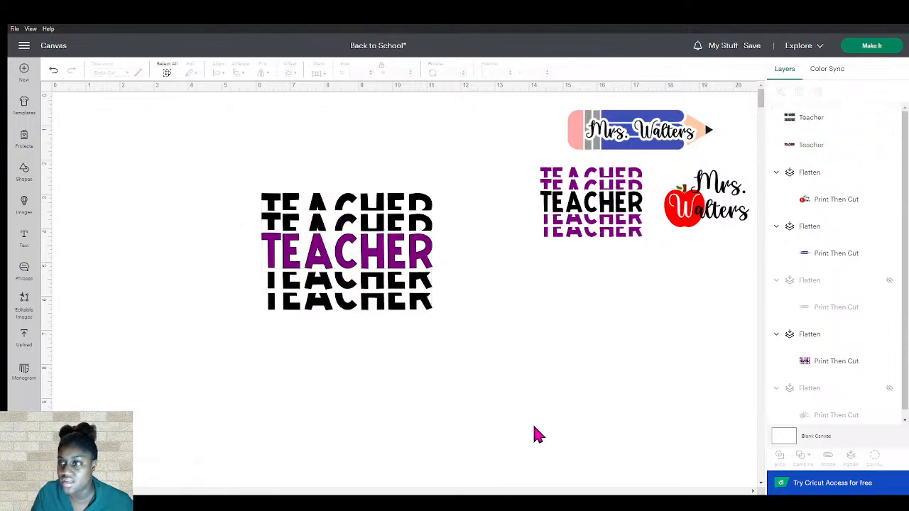
{"action": "left_click_drag", "start_coordinate": [222, 151], "coordinate": [462, 346]}
{"action": "left_click", "coordinate": [851, 456]}
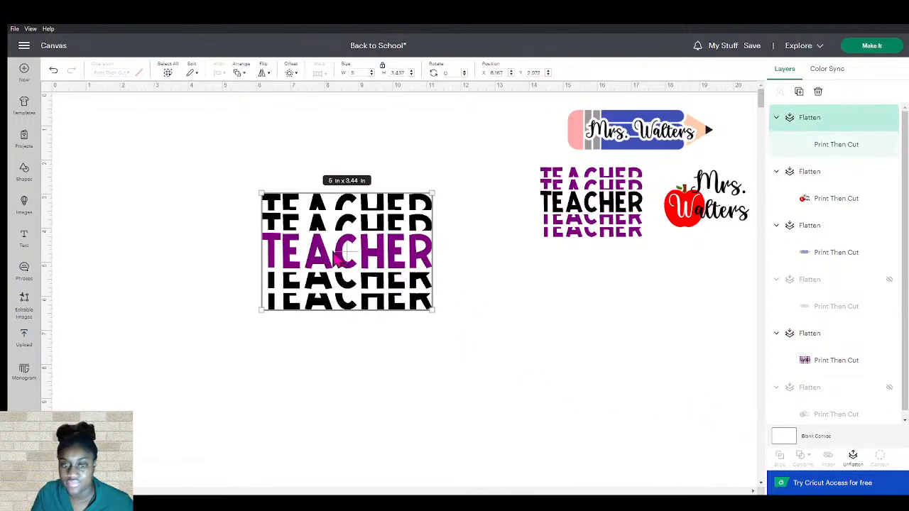
Shrink the flattened TEACHER design to about 2.78 by 1.91 in at about X 14.6, Y 2.25, and hide the older version
{"action": "left_click_drag", "start_coordinate": [341, 252], "coordinate": [498, 243]}
{"action": "left_click_drag", "start_coordinate": [412, 299], "coordinate": [487, 248]}
{"action": "left_click_drag", "start_coordinate": [548, 243], "coordinate": [598, 233]}
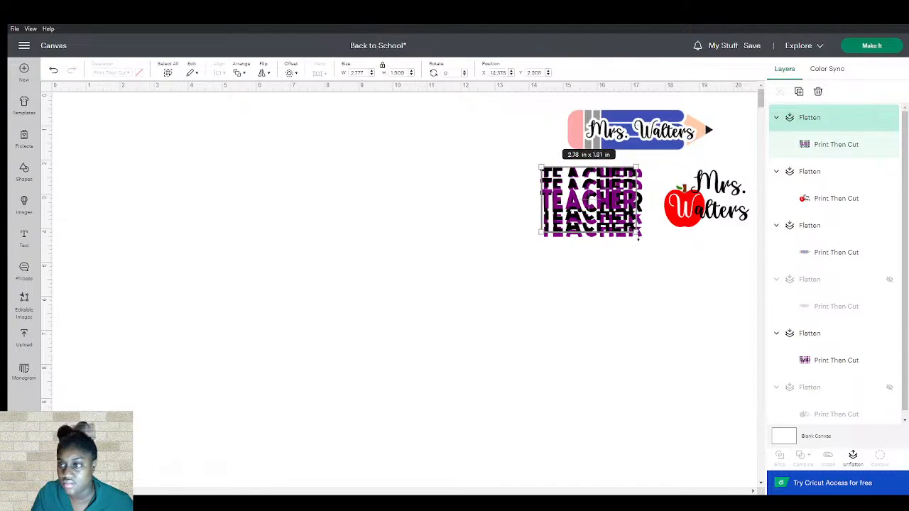
{"action": "left_click", "coordinate": [889, 334]}
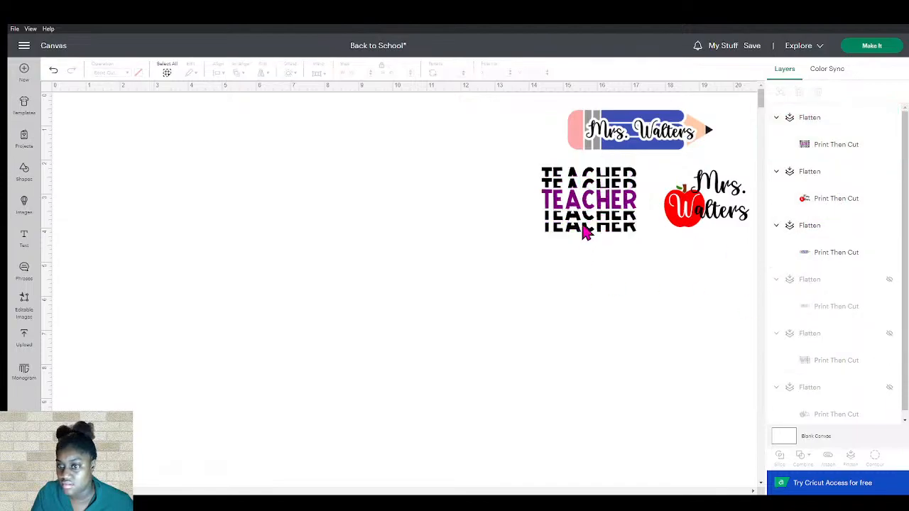
{"action": "left_click_drag", "start_coordinate": [583, 230], "coordinate": [591, 229]}
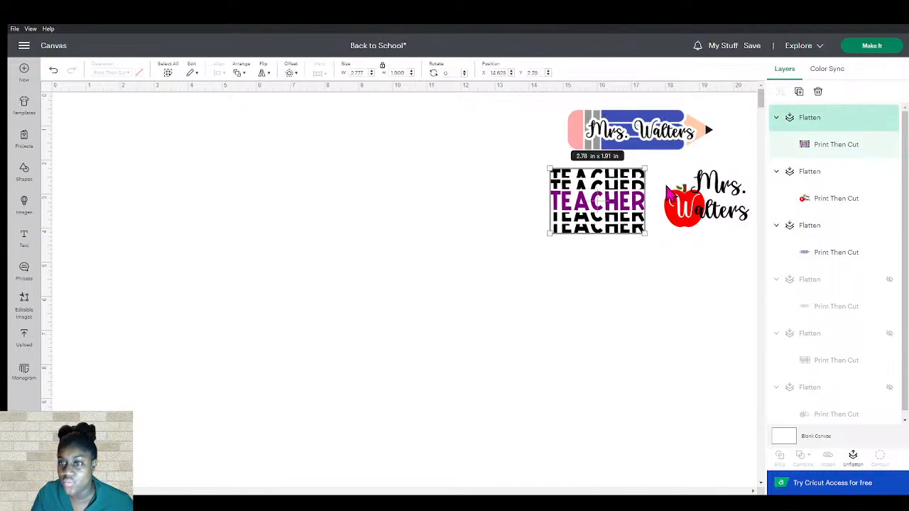